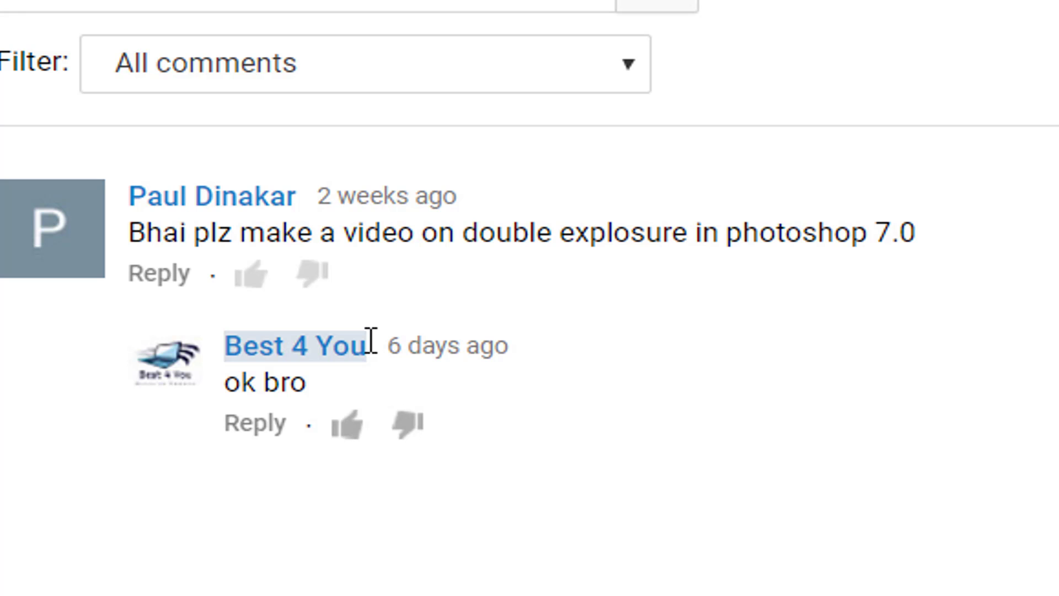
Search the web in a new browser tab for "use for double exposure backgorund" and show the image results.
key(ctrl+t)
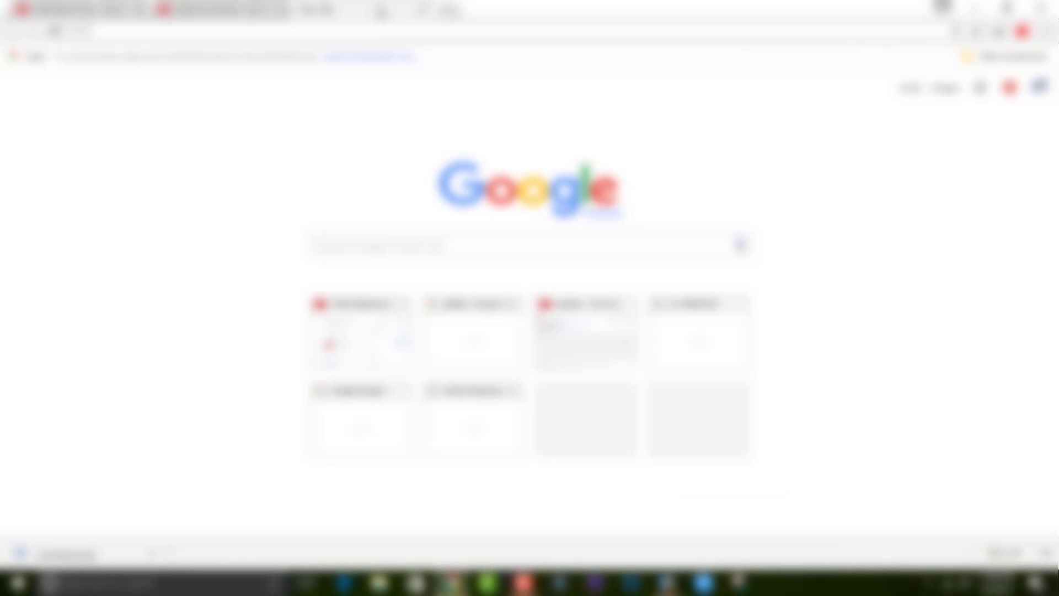
text(us)
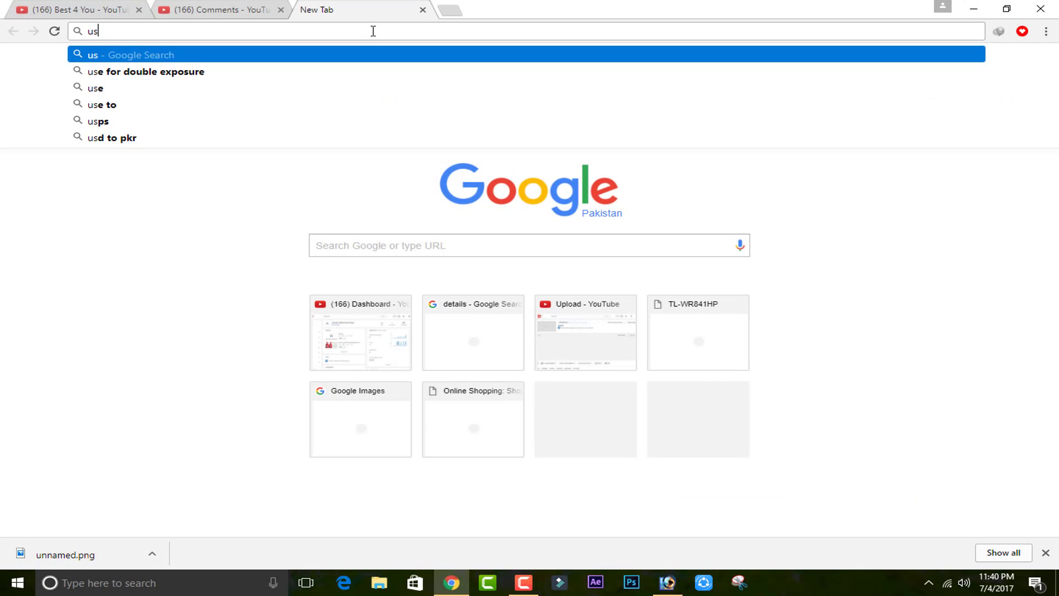
key(Down)
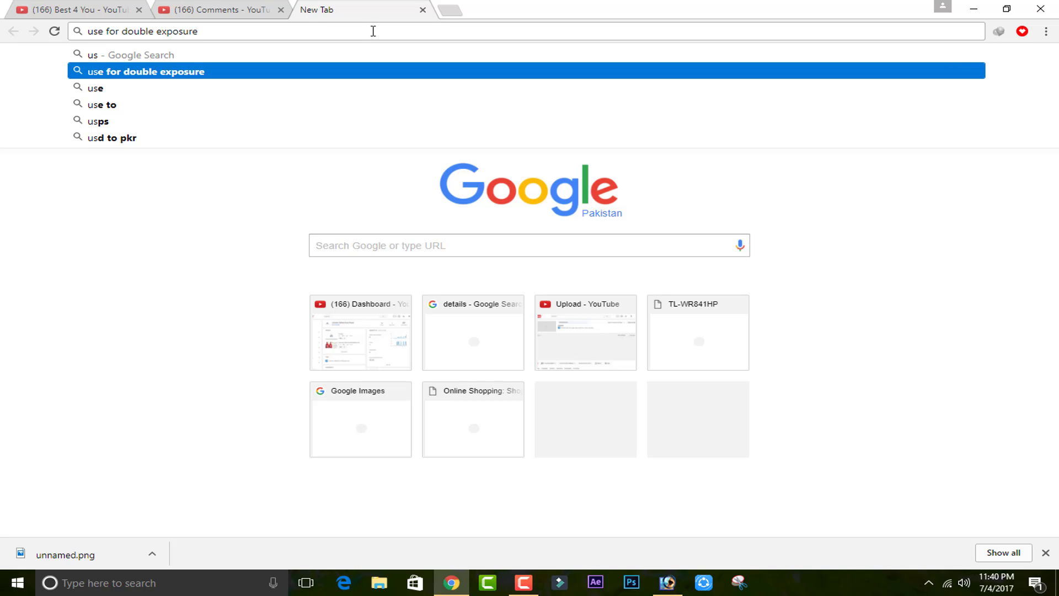
text(backg)
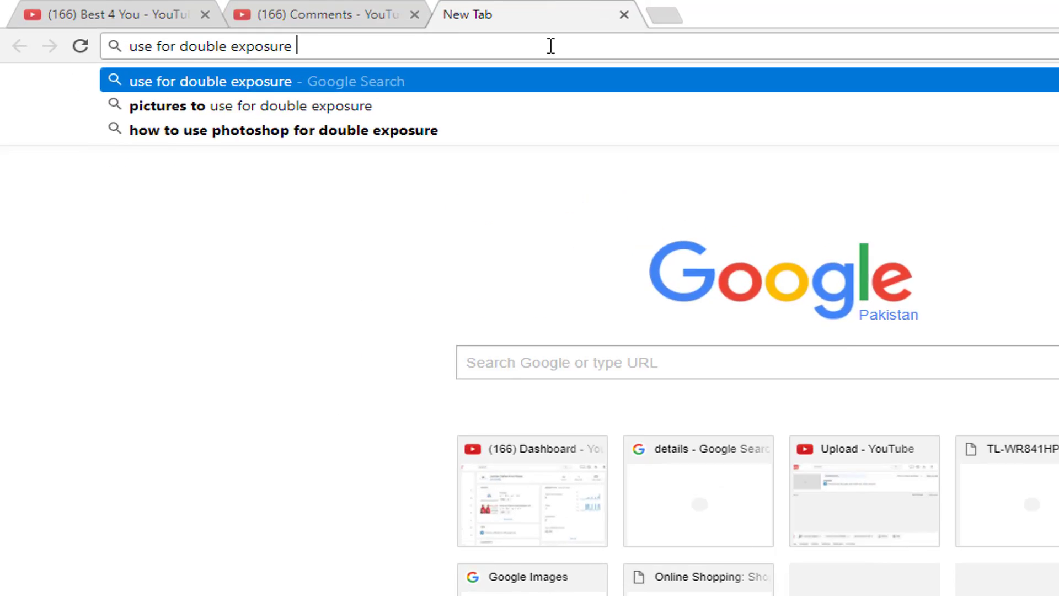
text(orund)
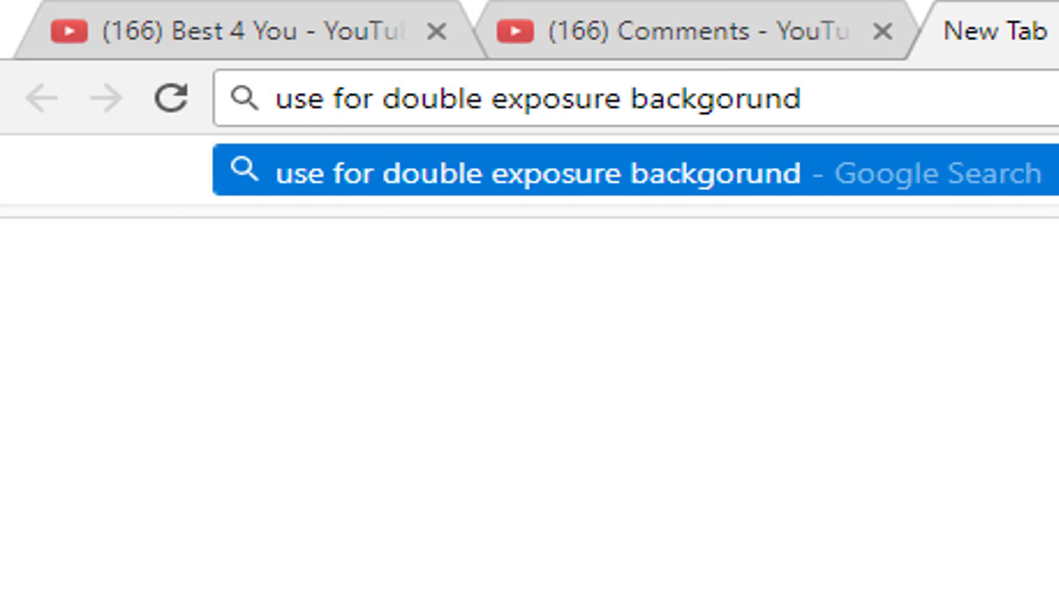
key(Return)
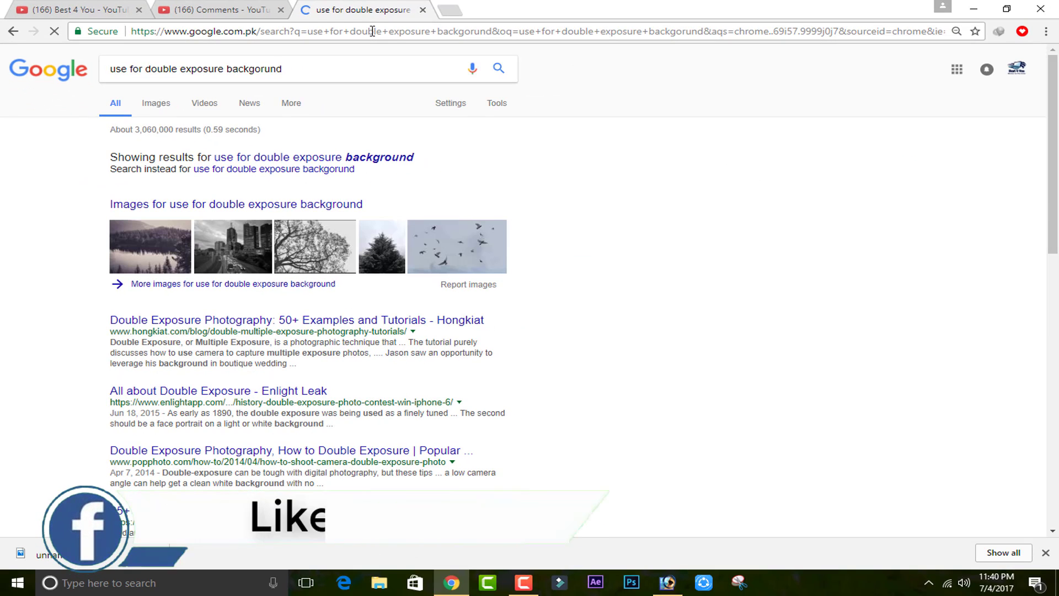
click(164, 107)
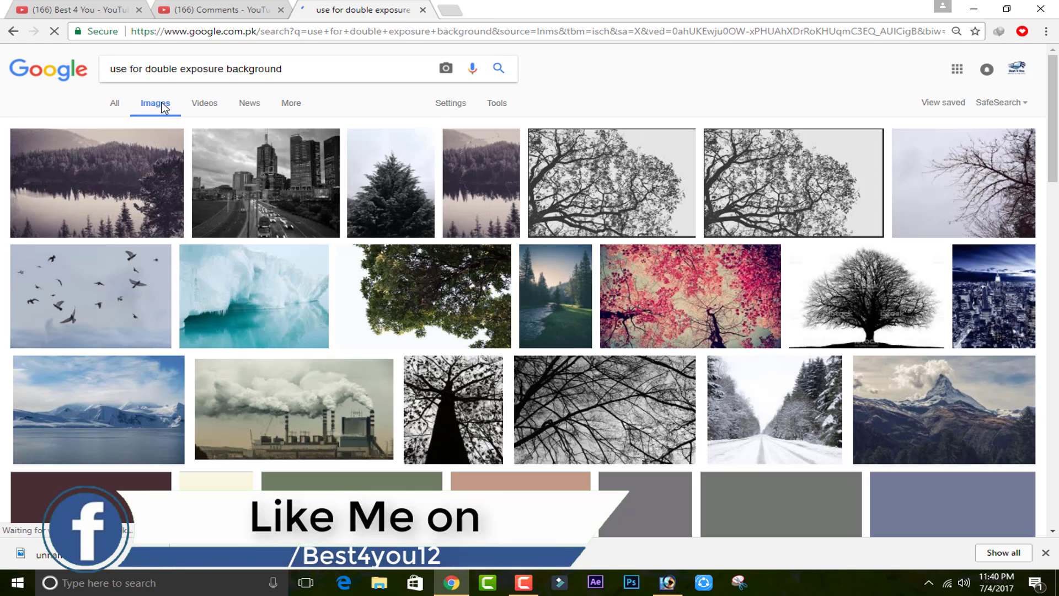
Browse the background images, and rerun the image search as "use for double exposure".
scroll(155, 188, down, 2)
scroll(155, 188, down, 2)
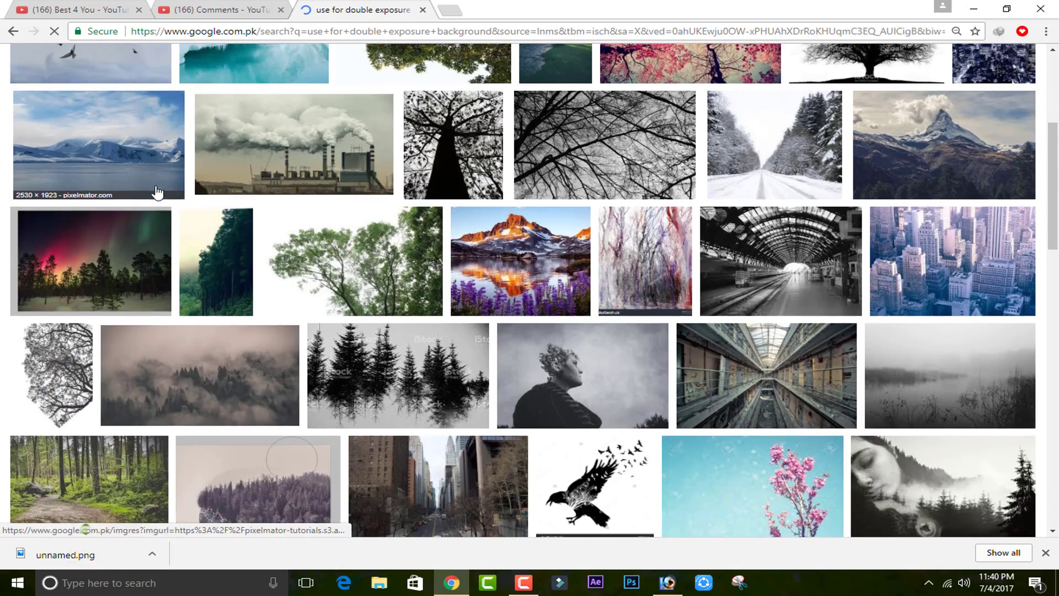
right_click(160, 187)
scroll(624, 339, down, 6)
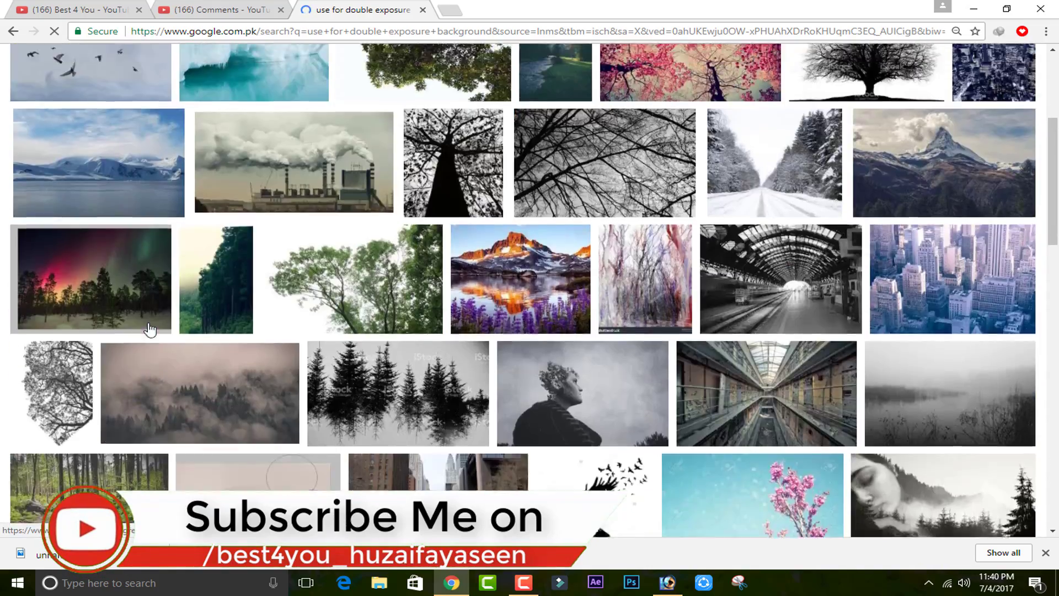
scroll(158, 248, up, 5)
drag(285, 77, 228, 87)
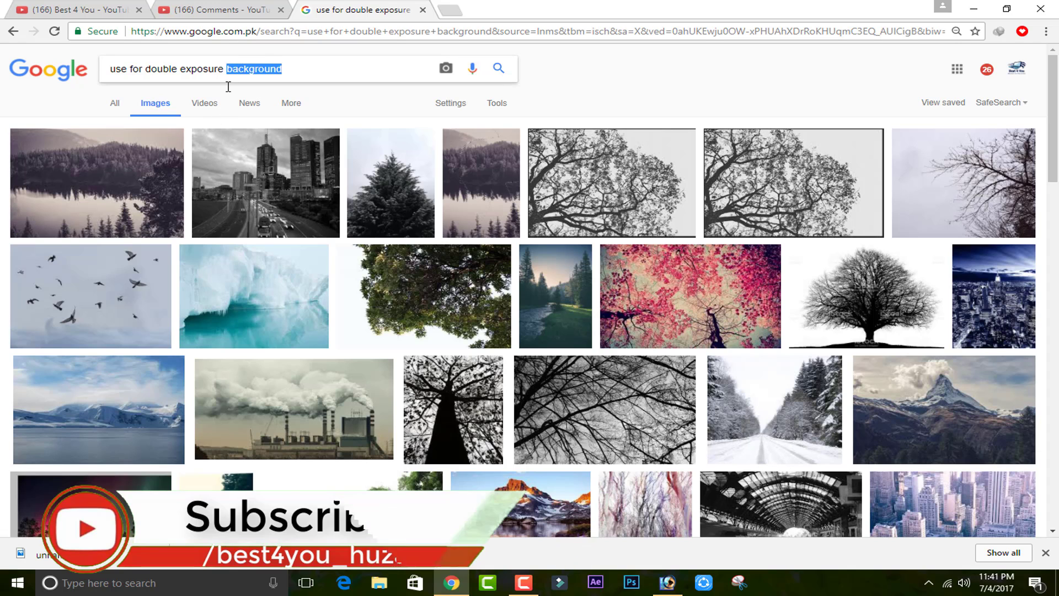
key(BackSpace)
key(Return)
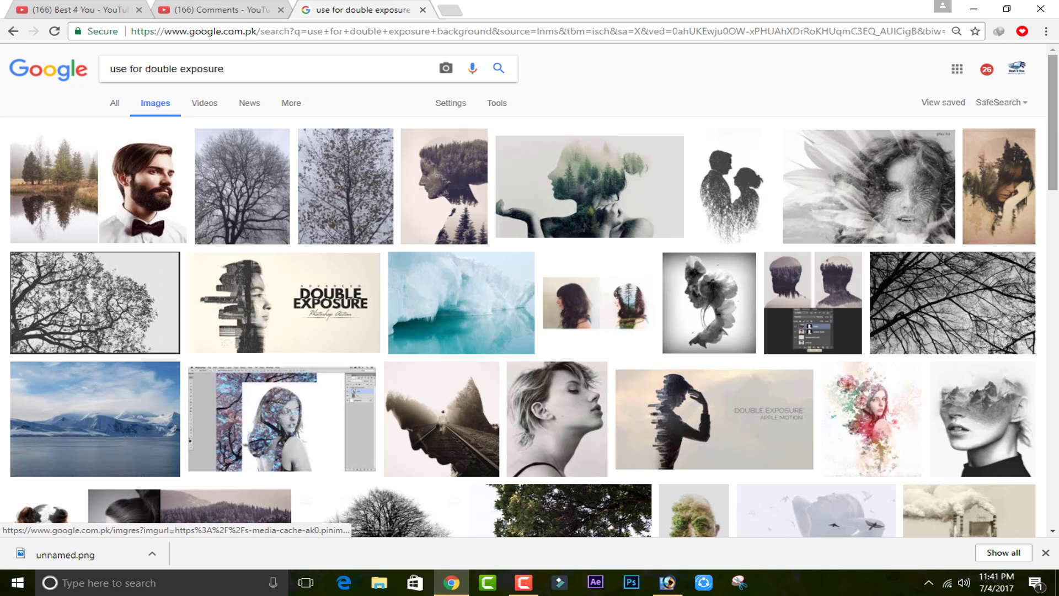
Browse the double exposure images and open the preview of the one pairing a forest lake with a bearded man.
scroll(453, 399, down, 1)
scroll(452, 397, down, 6)
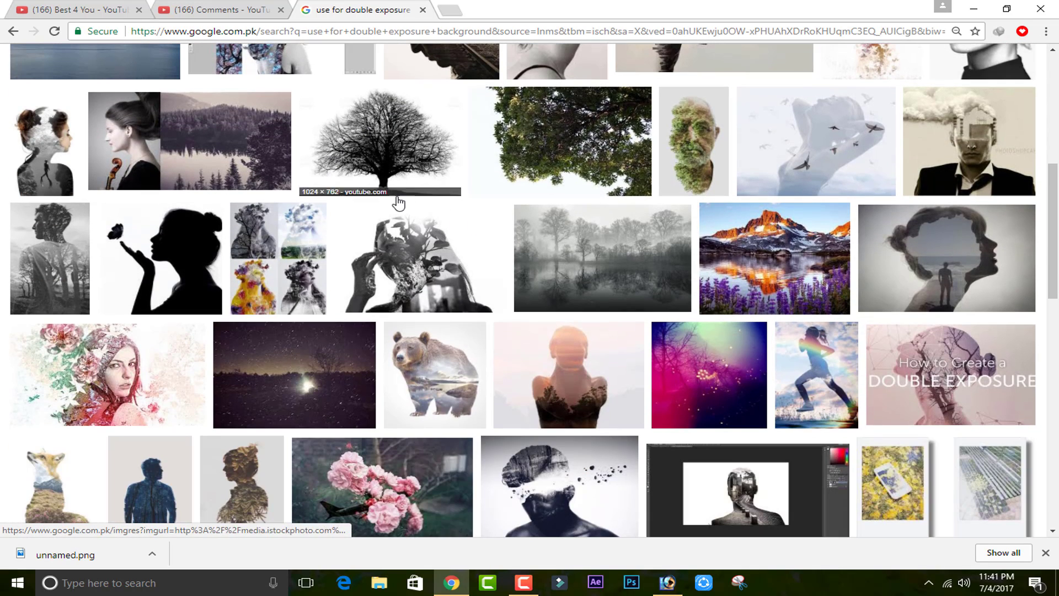
scroll(436, 322, down, 7)
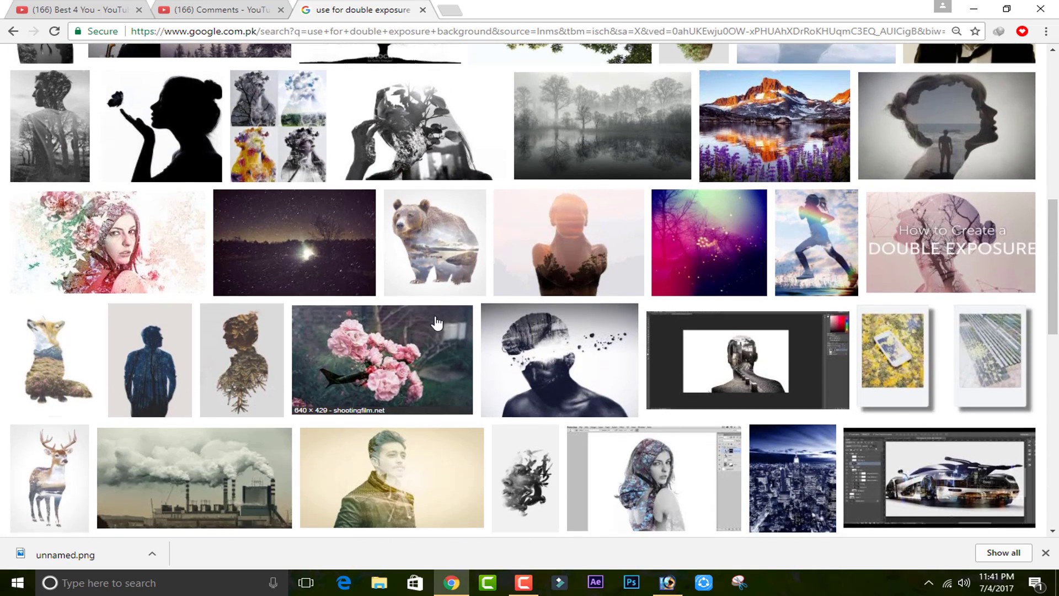
scroll(431, 326, down, 4)
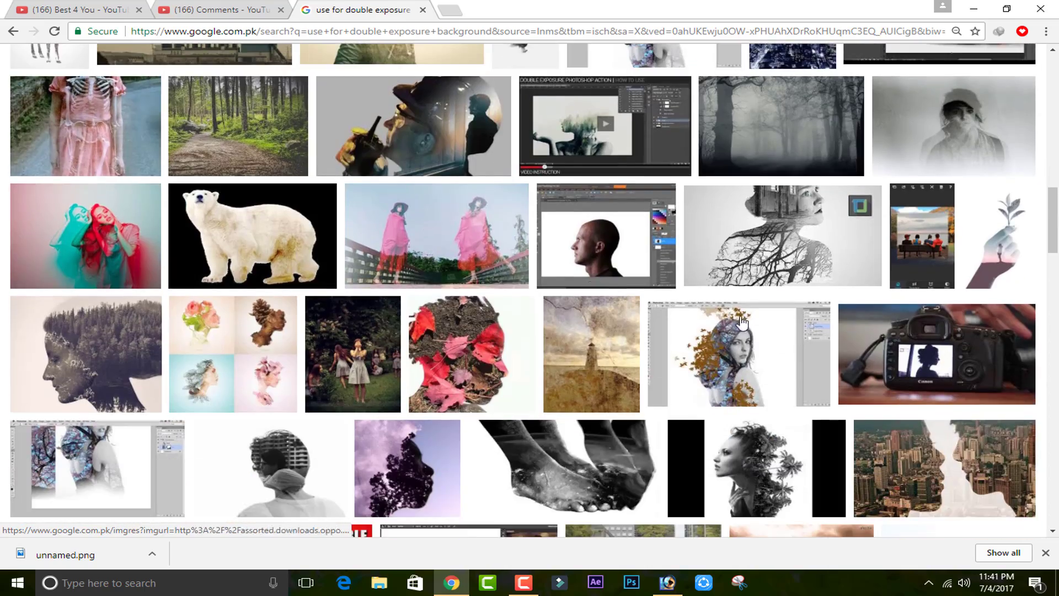
scroll(217, 251, up, 18)
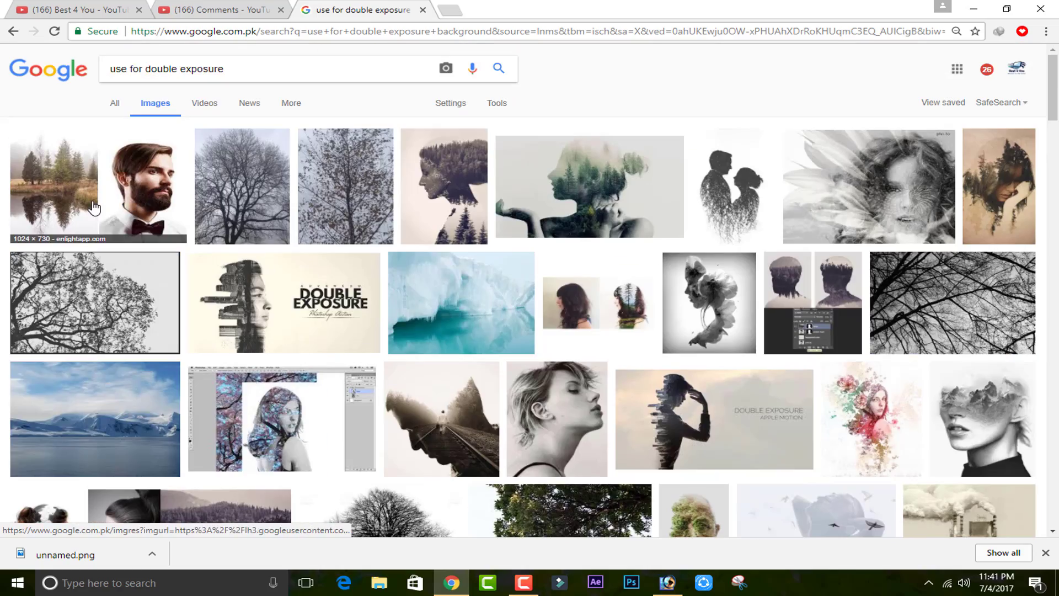
click(179, 236)
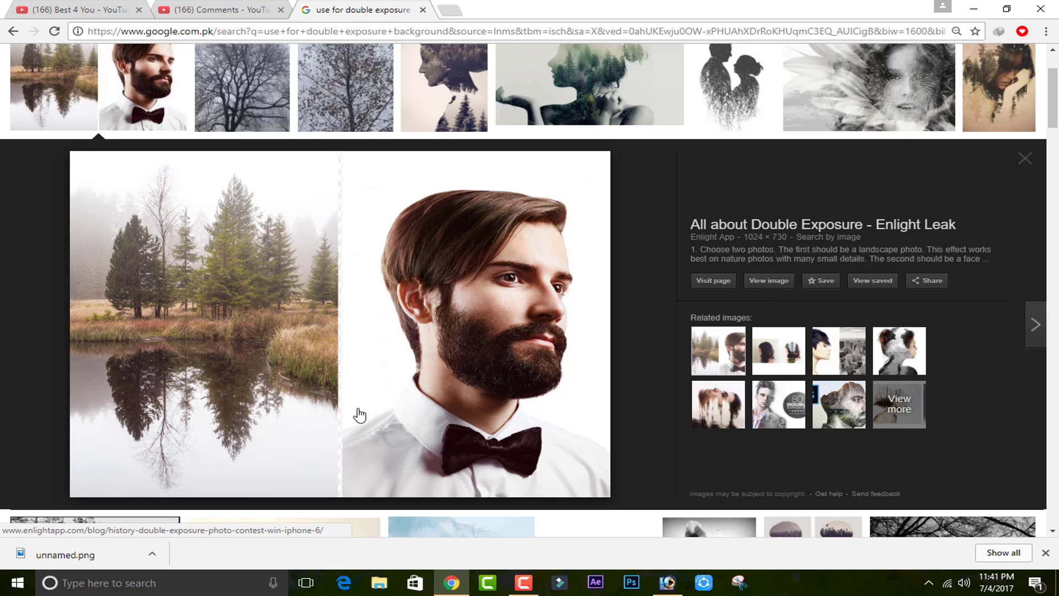
Open the downloaded unnamed.png in Photoshop and place its window beside the portrait document.
drag(55, 554, 722, 400)
drag(232, 72, 480, 99)
Create a new white document with the 1920 x 1080 HDTV 1080i preset.
click(11, 22)
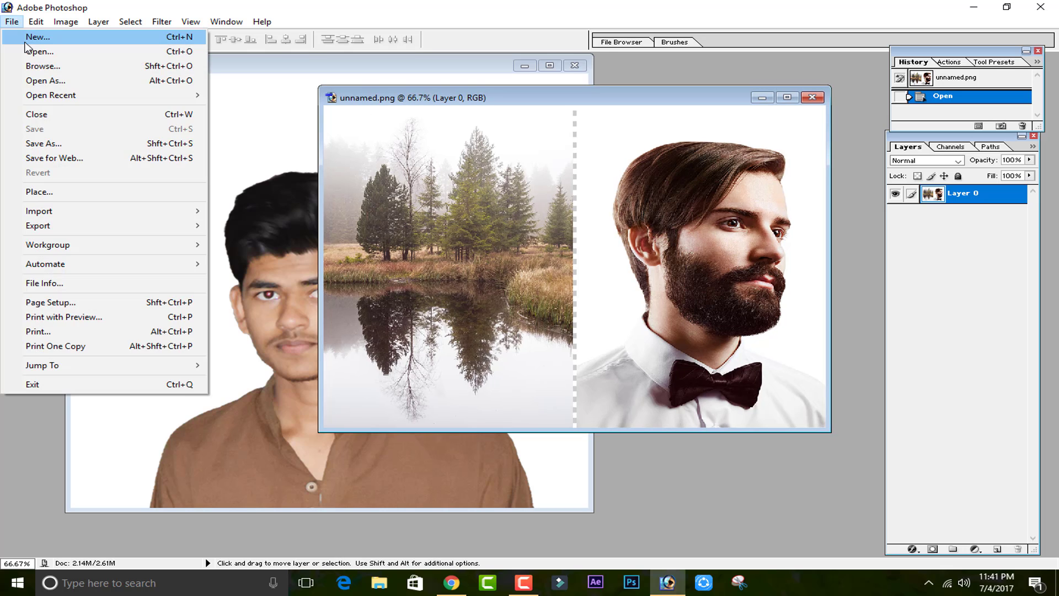
click(24, 38)
click(521, 242)
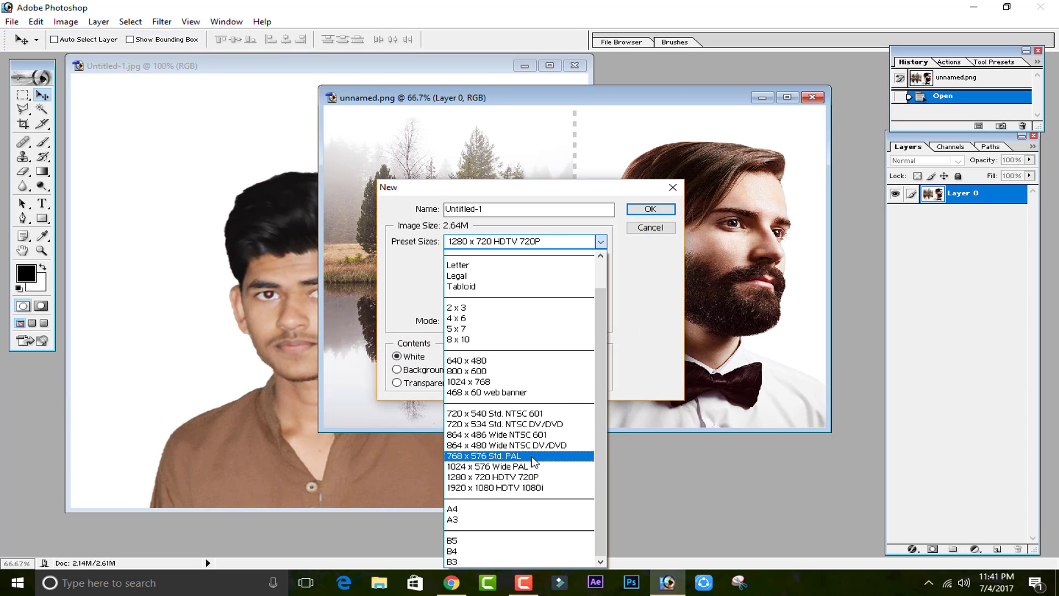
click(521, 492)
click(651, 210)
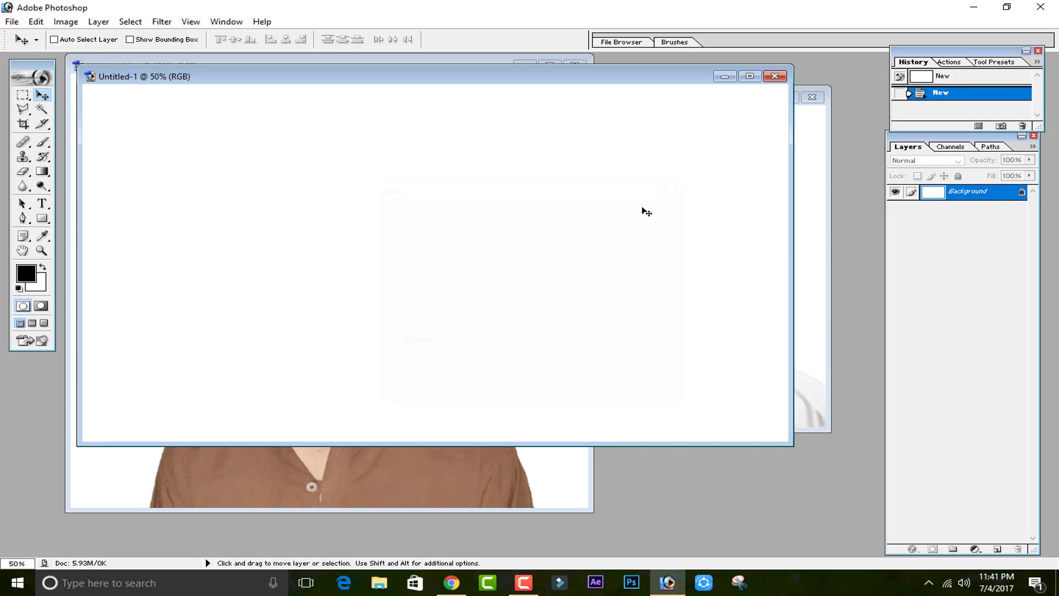
Copy the unnamed.png picture into the blank document and close the unnamed.png window.
click(811, 198)
drag(617, 254, 307, 219)
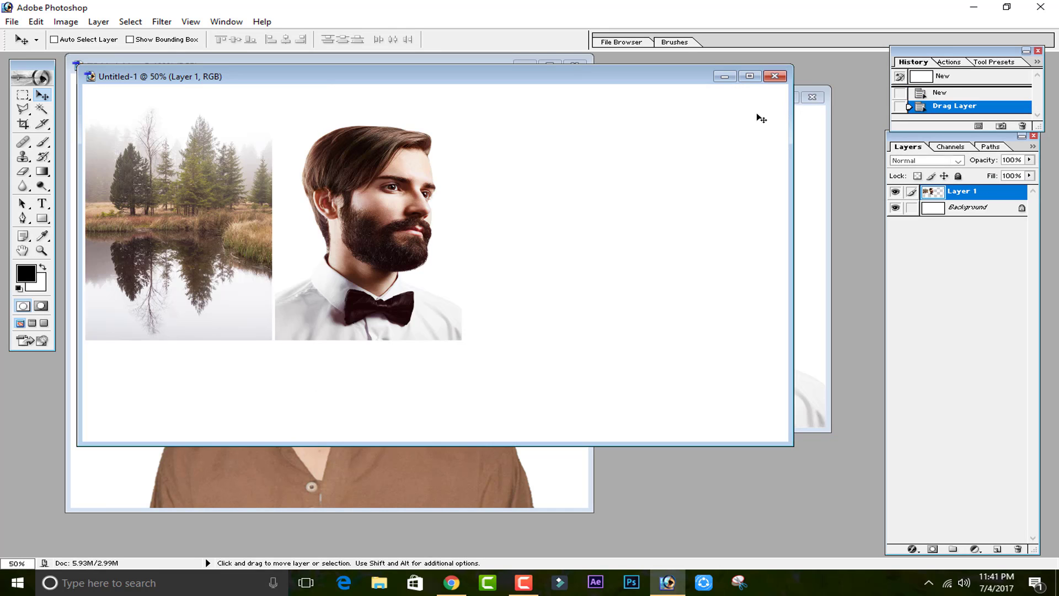
click(812, 97)
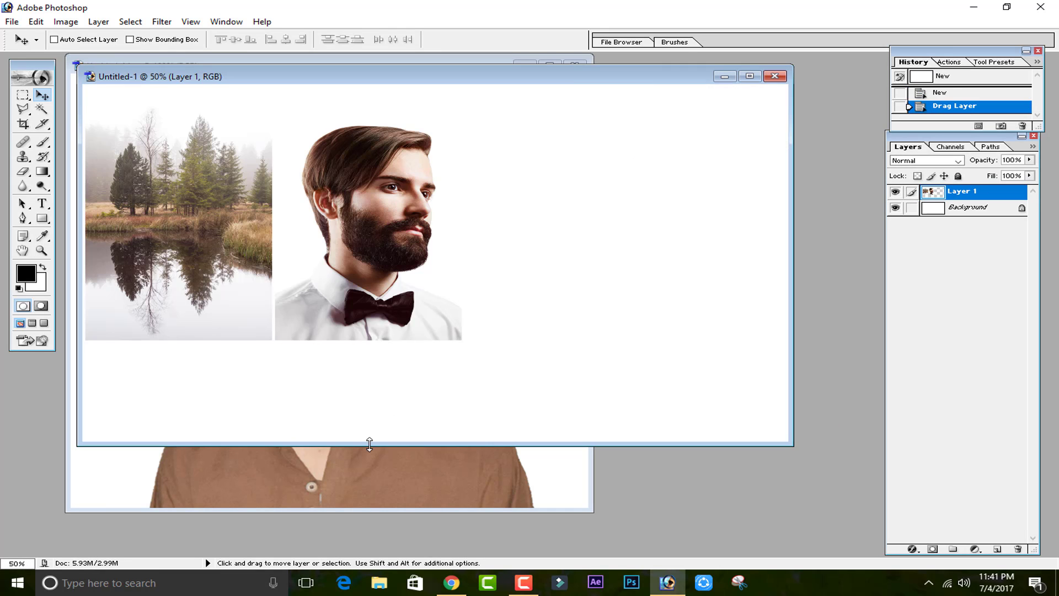
Move the copied picture to the middle of the canvas and hide the Background layer.
drag(512, 77, 575, 88)
drag(357, 222, 497, 238)
drag(417, 253, 448, 268)
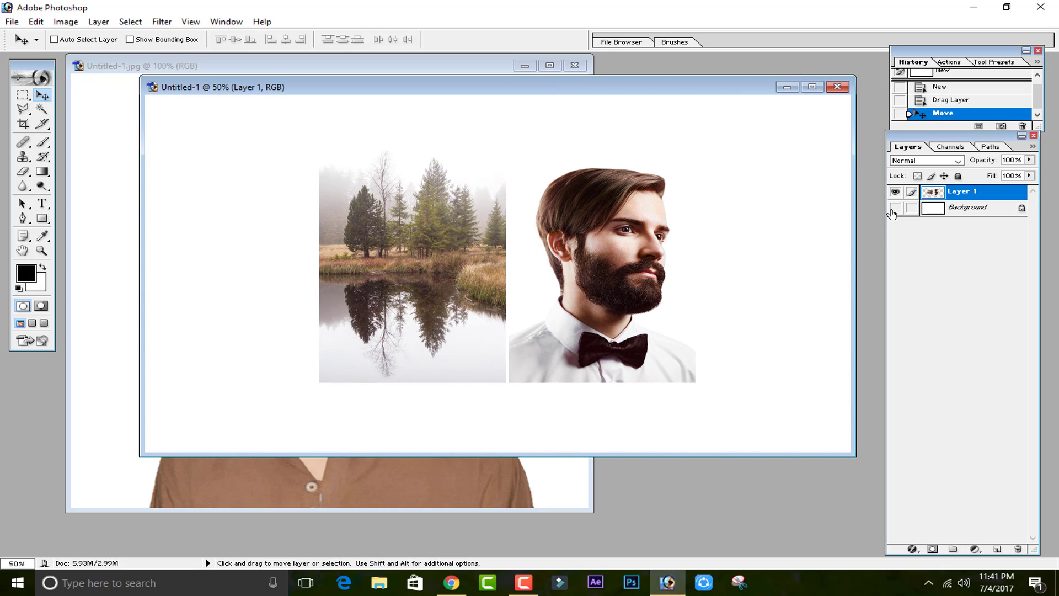
Crop the document to the forest lake half of the picture, cutting off the bearded man.
click(21, 124)
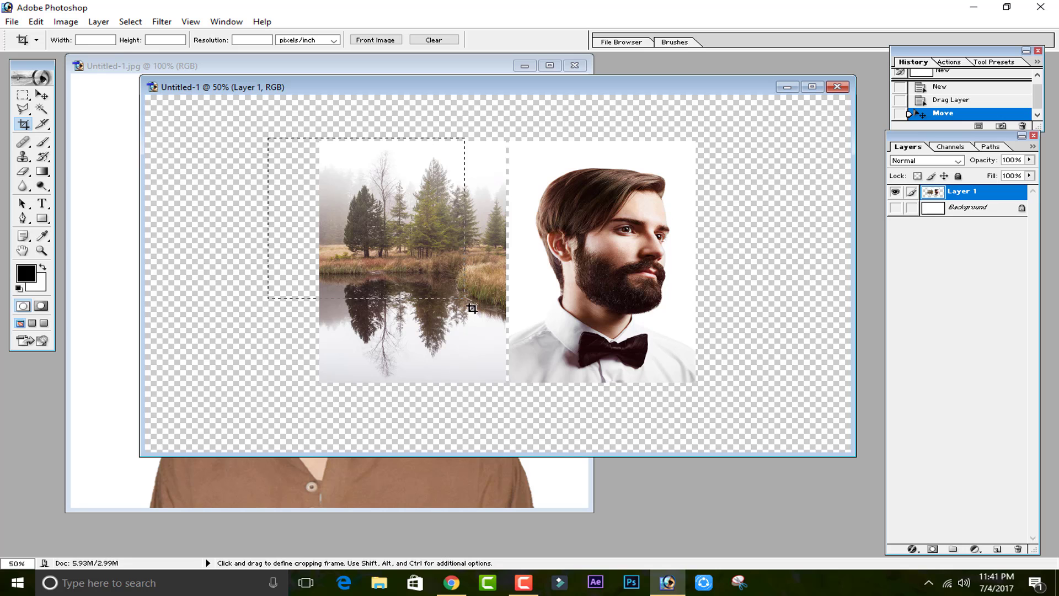
drag(497, 385, 507, 410)
click(577, 40)
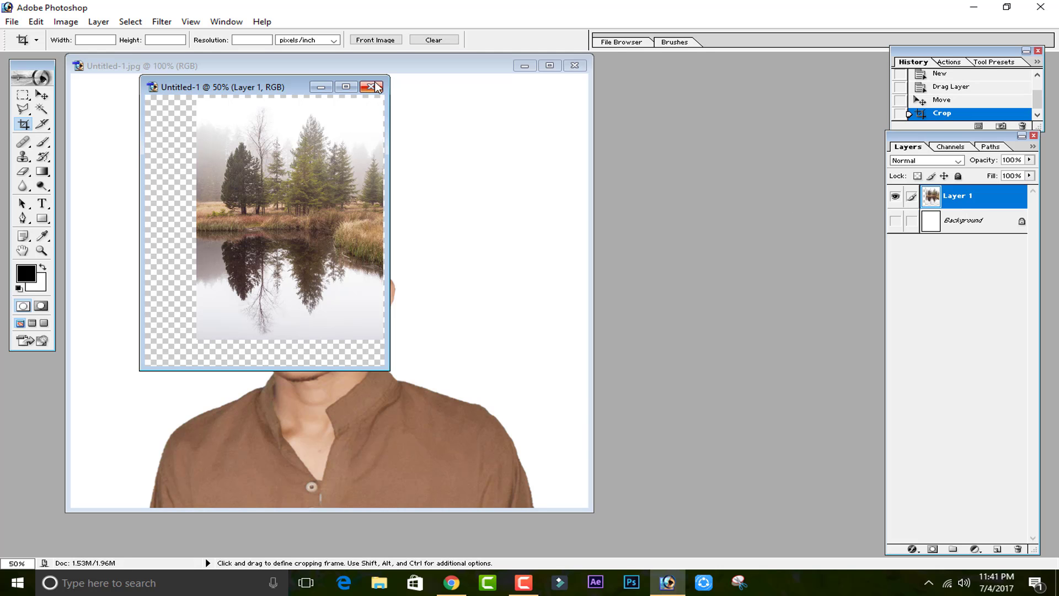
Create a second white document at 1920 x 1080 pixels and 72 pixels/inch in RGB Color mode.
click(11, 21)
click(25, 31)
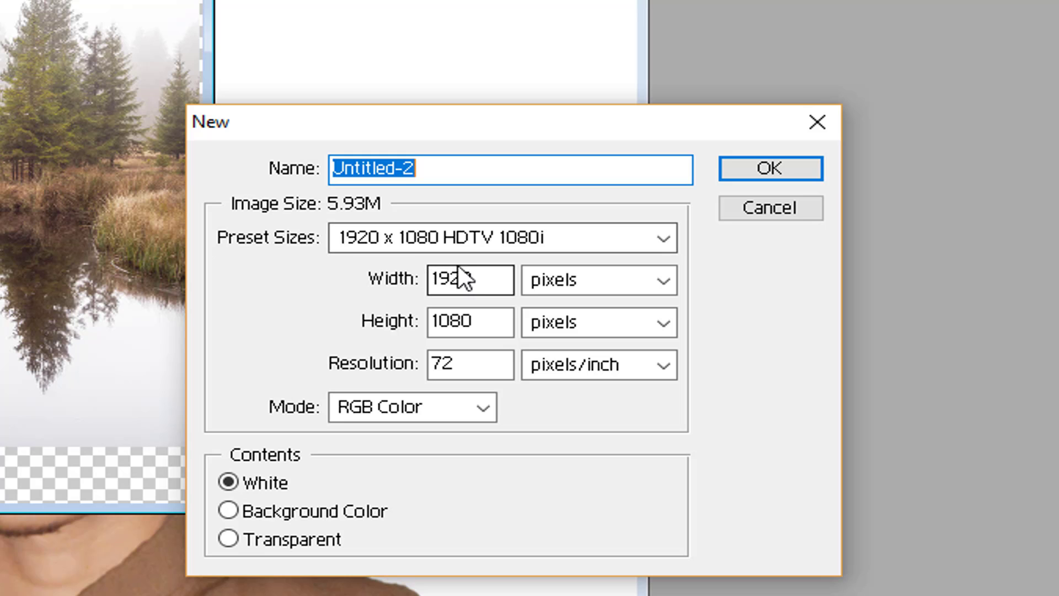
drag(488, 274, 426, 255)
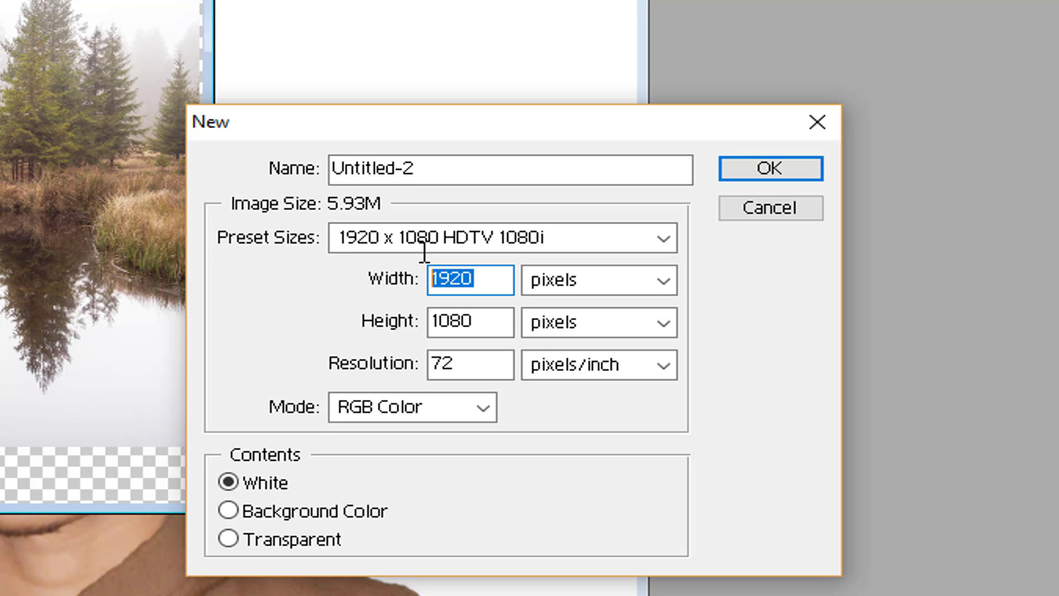
click(770, 174)
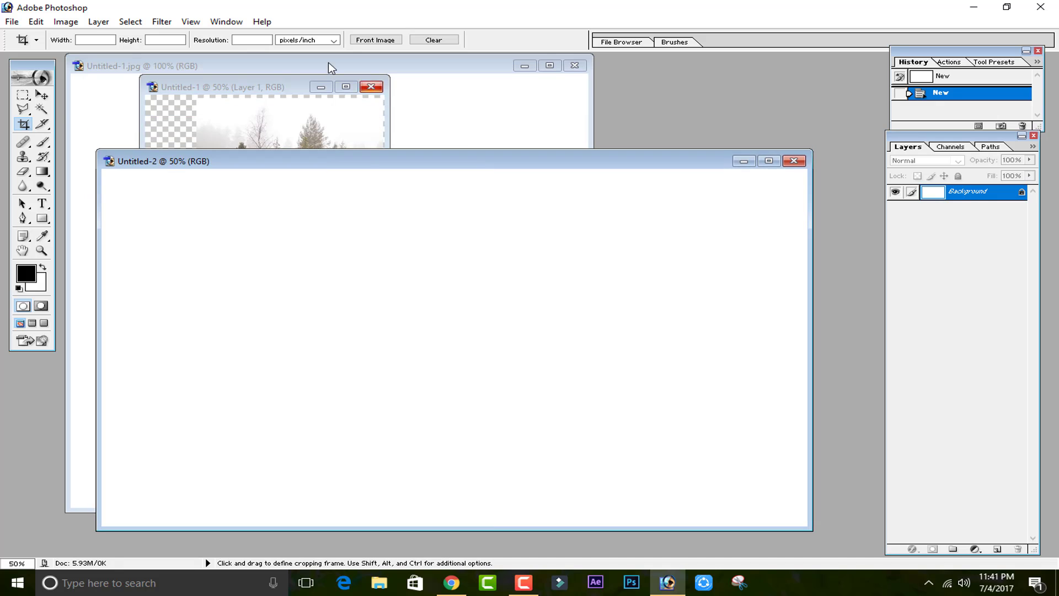
Copy the cropped forest lake layer into Untitled-2 and close the Untitled-1 document without saving.
click(292, 86)
key(v)
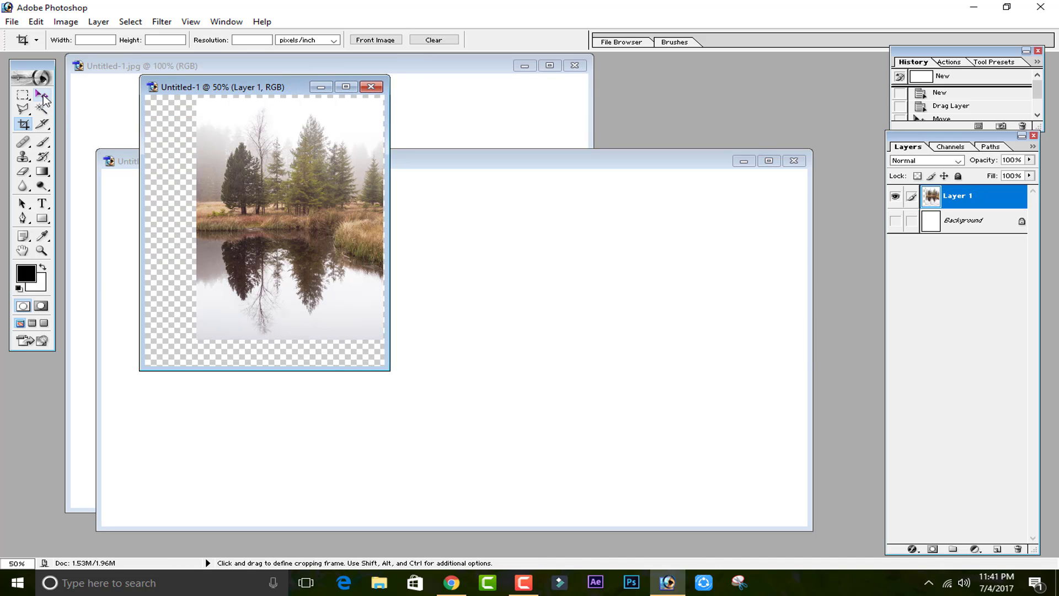
drag(168, 164, 491, 326)
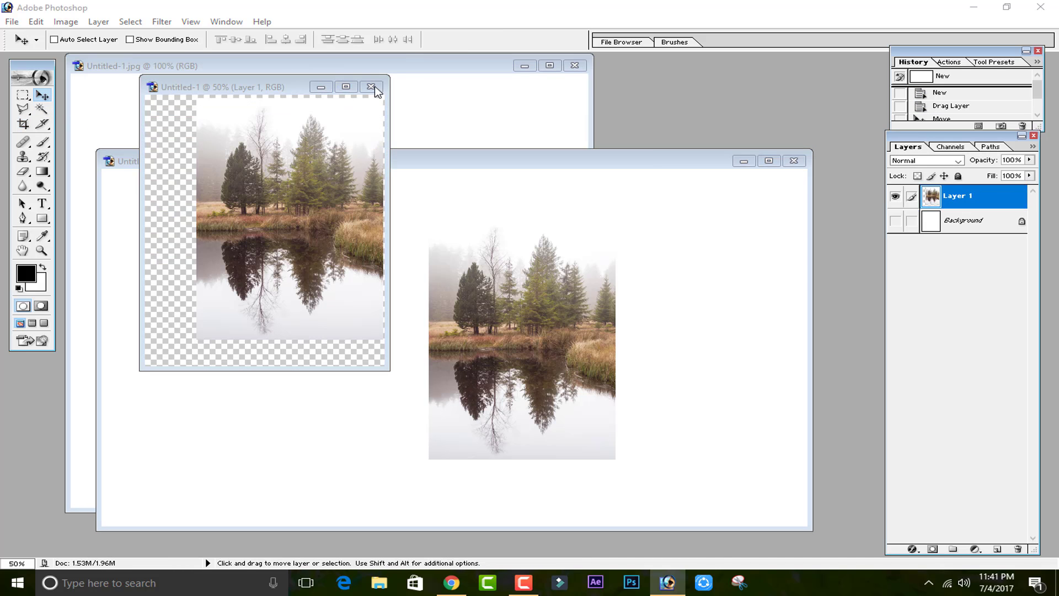
click(371, 86)
click(533, 224)
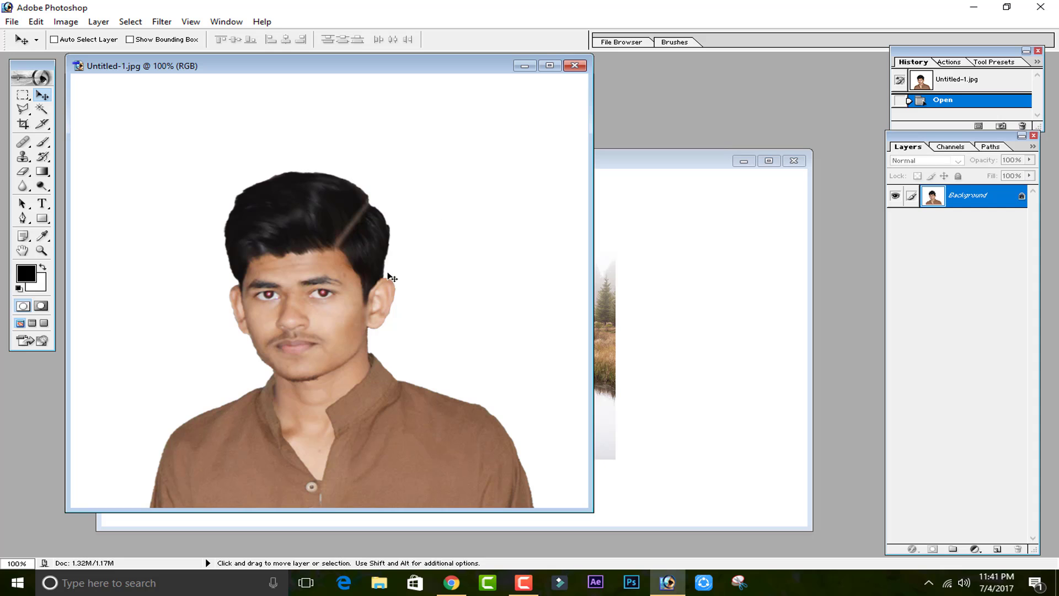
Copy the portrait from Untitled-1.jpg into Untitled-2 beside the forest lake and close the portrait document.
click(312, 73)
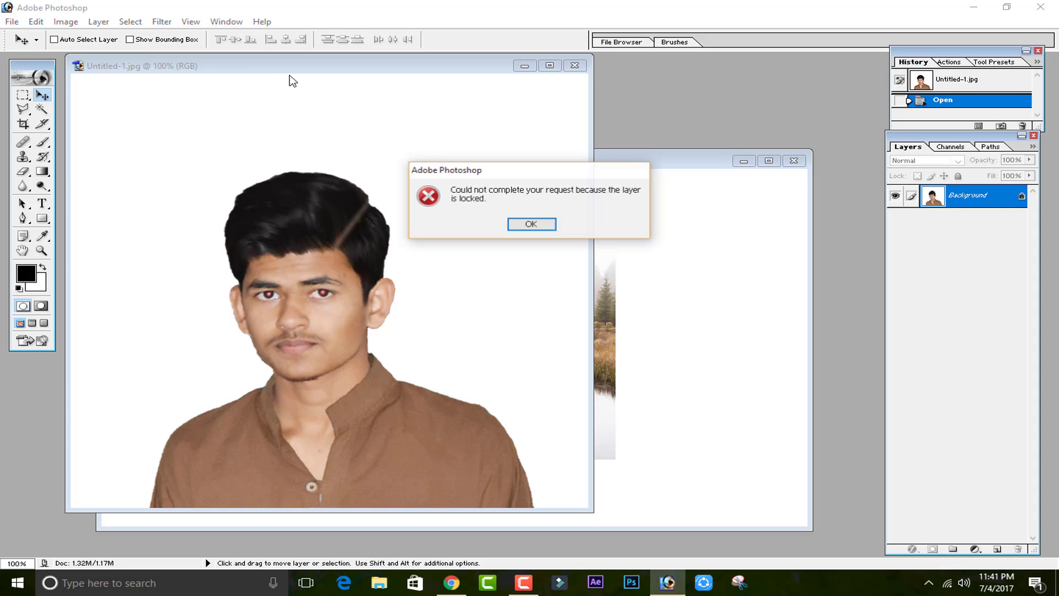
click(533, 225)
drag(554, 282, 729, 304)
click(560, 133)
click(574, 65)
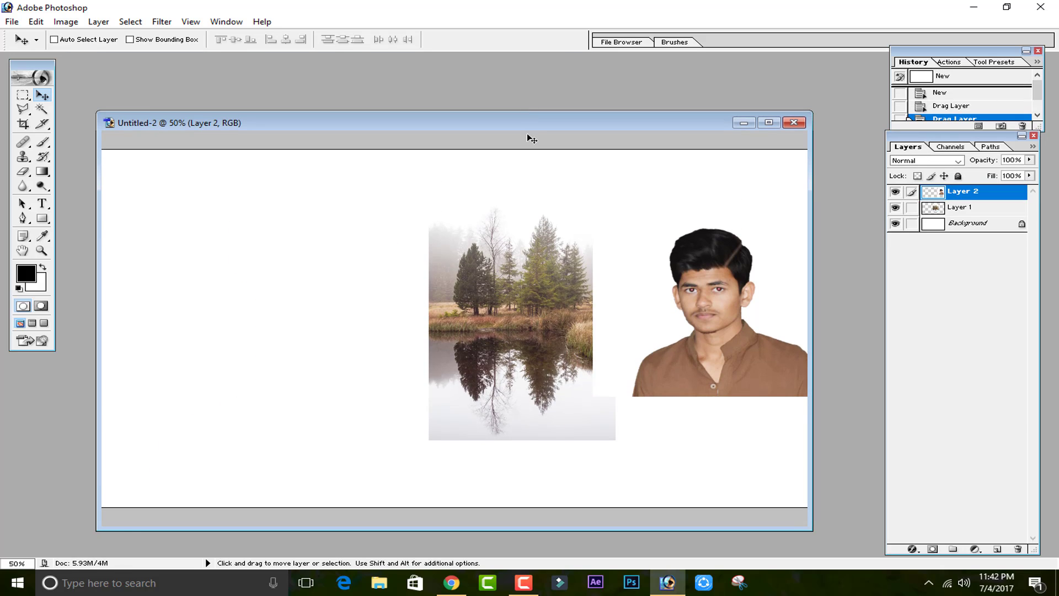
Maximize Untitled-2, hide the portrait layer, and move the forest lake layer to the middle of the canvas.
click(771, 122)
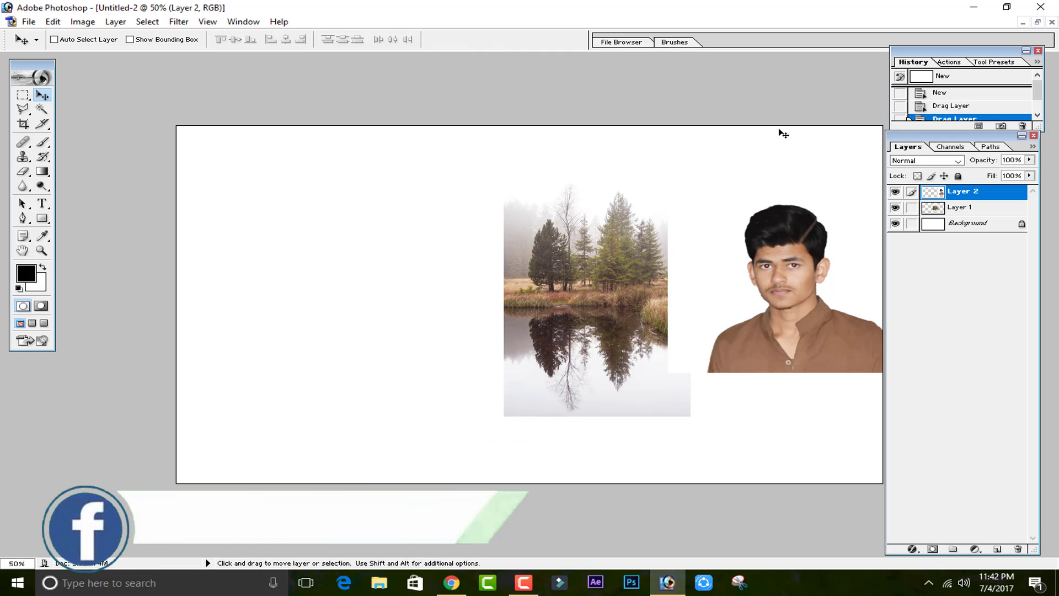
click(894, 193)
click(949, 214)
drag(571, 314, 498, 311)
Scale the forest lake layer proportionally to about 122.3% and show the portrait layer again.
key(ctrl+t)
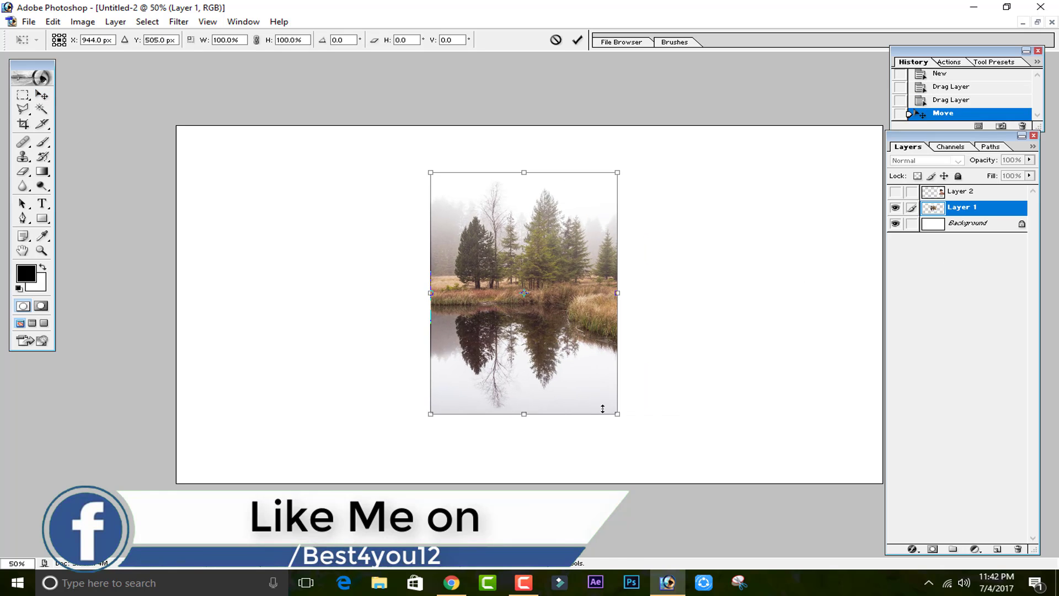
drag(619, 415, 652, 454)
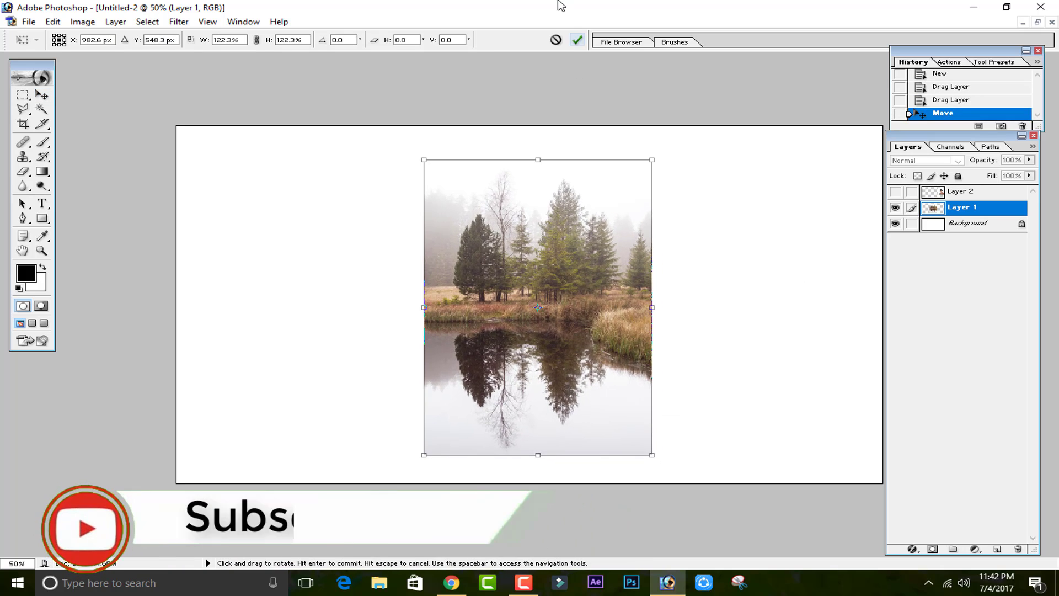
click(577, 39)
click(900, 192)
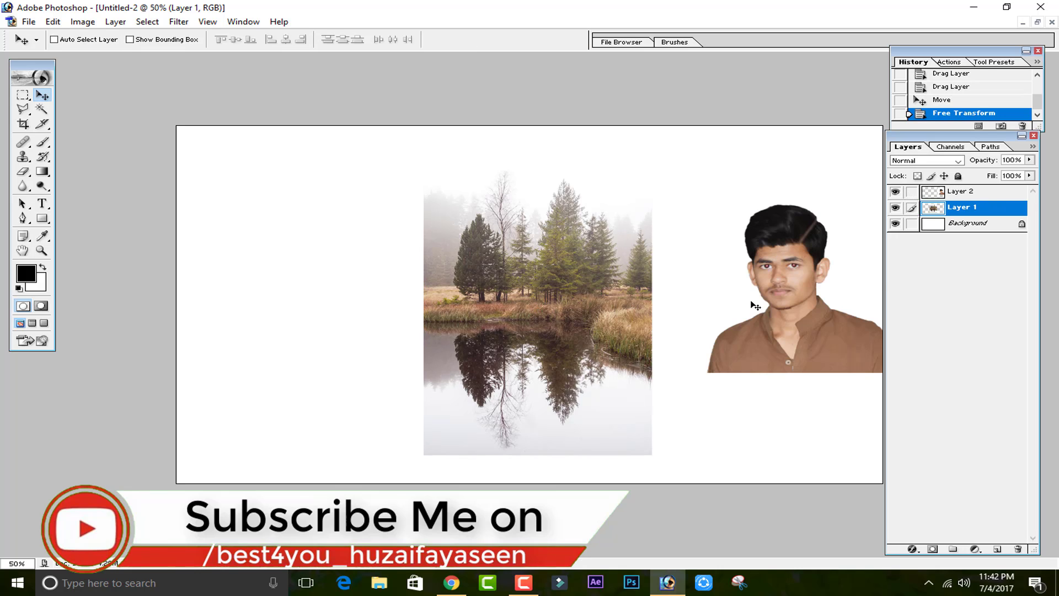
Move the portrait over the forest lake and scale it proportionally to about 183.1% so it covers the landscape.
drag(755, 304, 528, 328)
click(1010, 192)
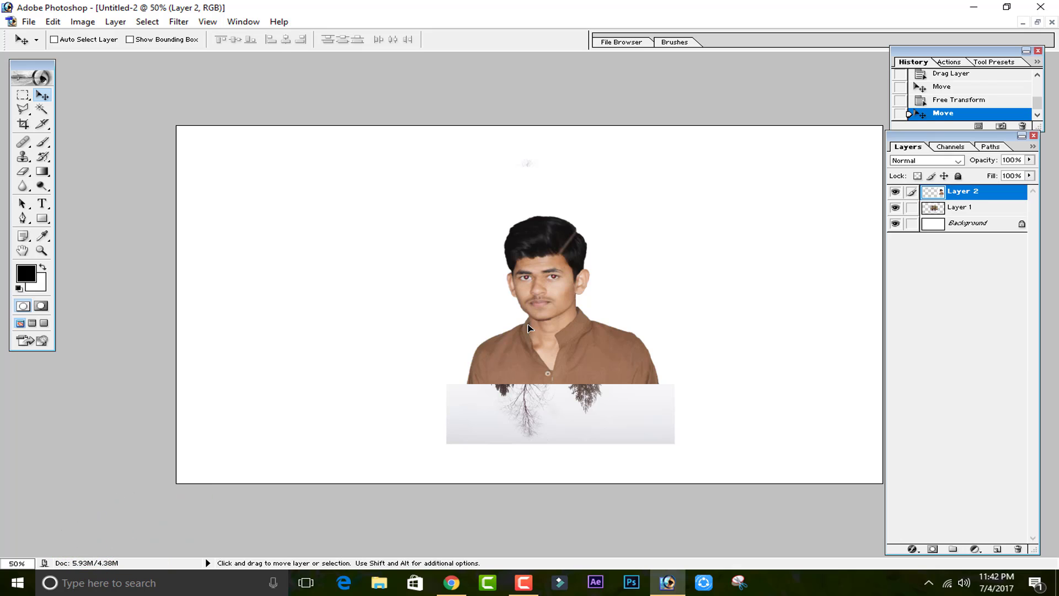
key(ctrl+t)
drag(684, 381, 821, 553)
drag(656, 429, 588, 346)
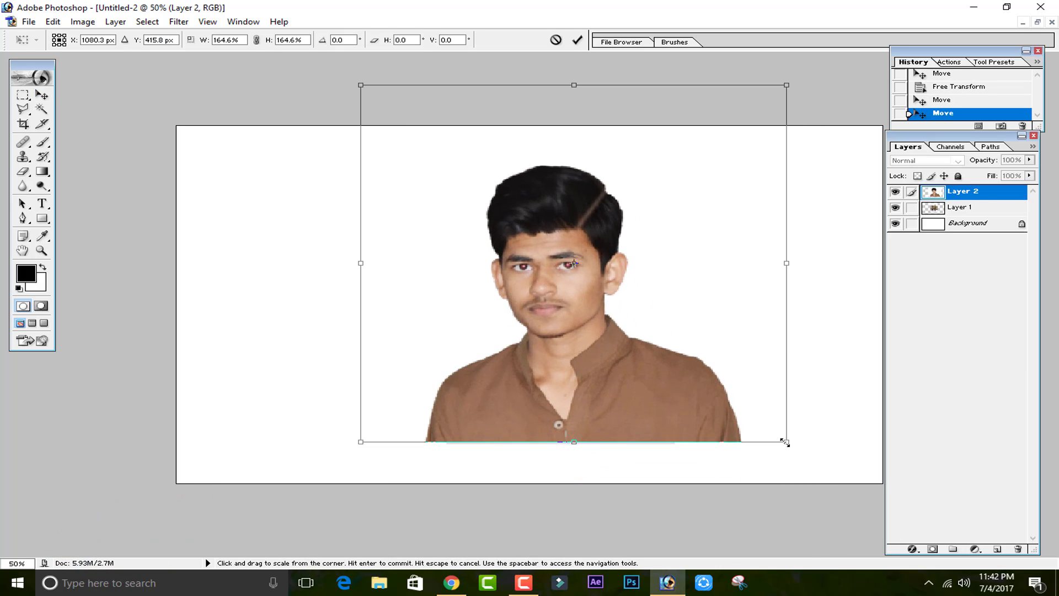
drag(783, 440, 825, 489)
drag(670, 404, 652, 383)
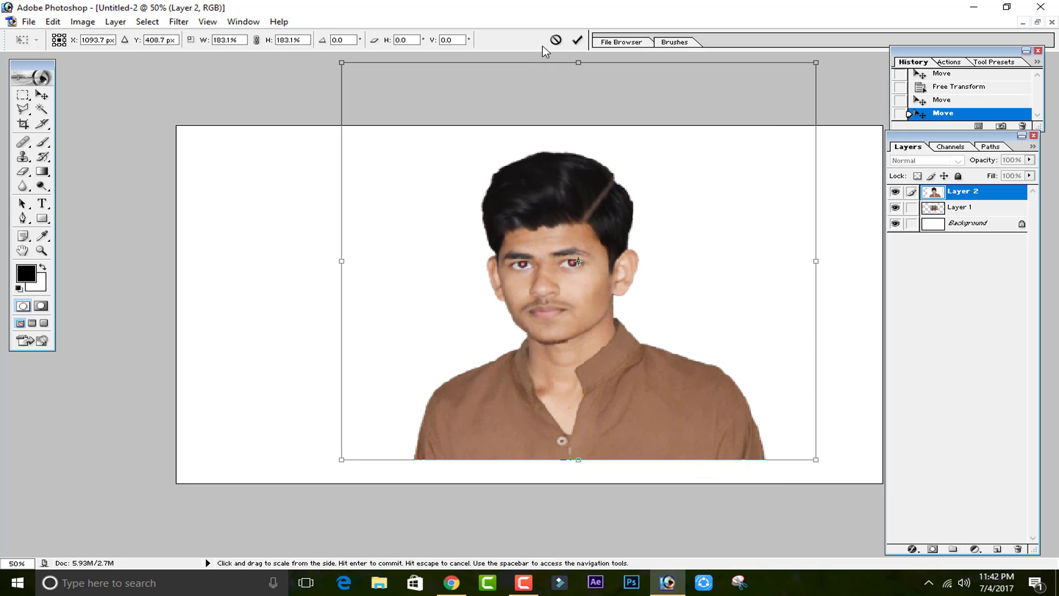
click(576, 40)
Desaturate both the forest lake layer and the portrait layer, leaving both visible.
click(894, 192)
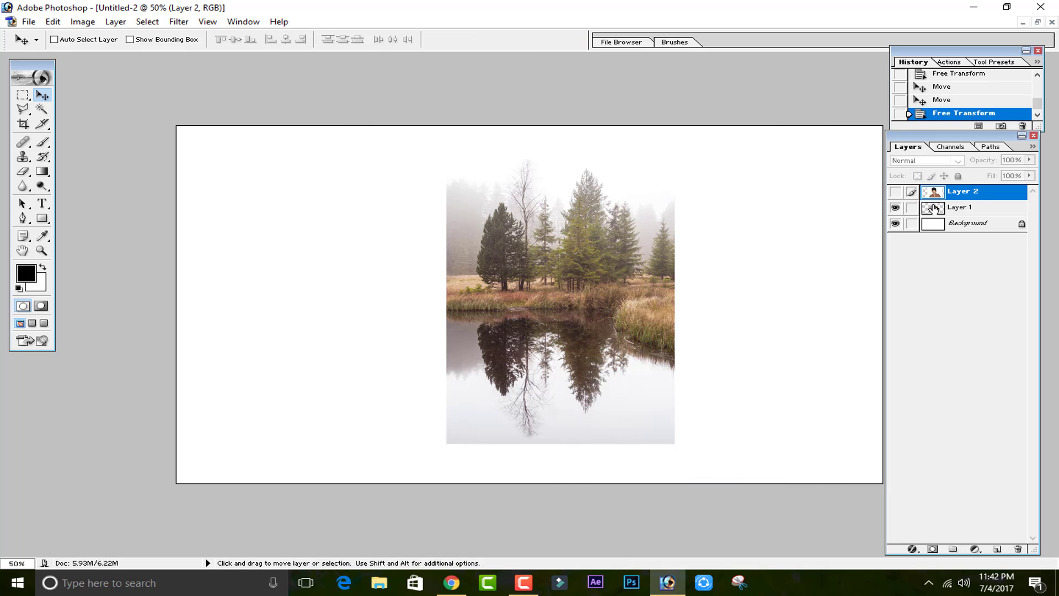
click(960, 208)
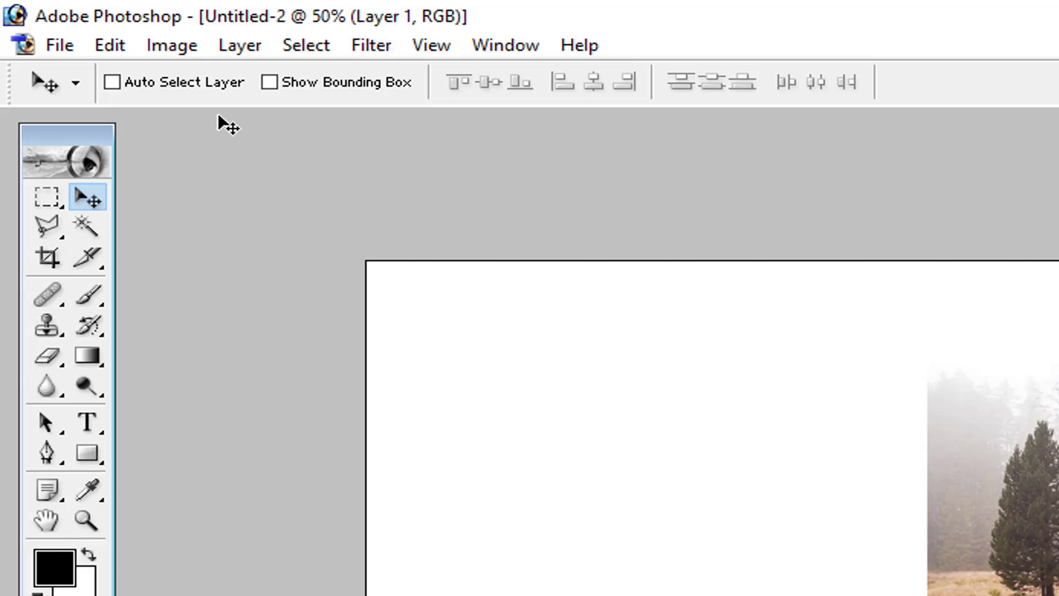
click(170, 45)
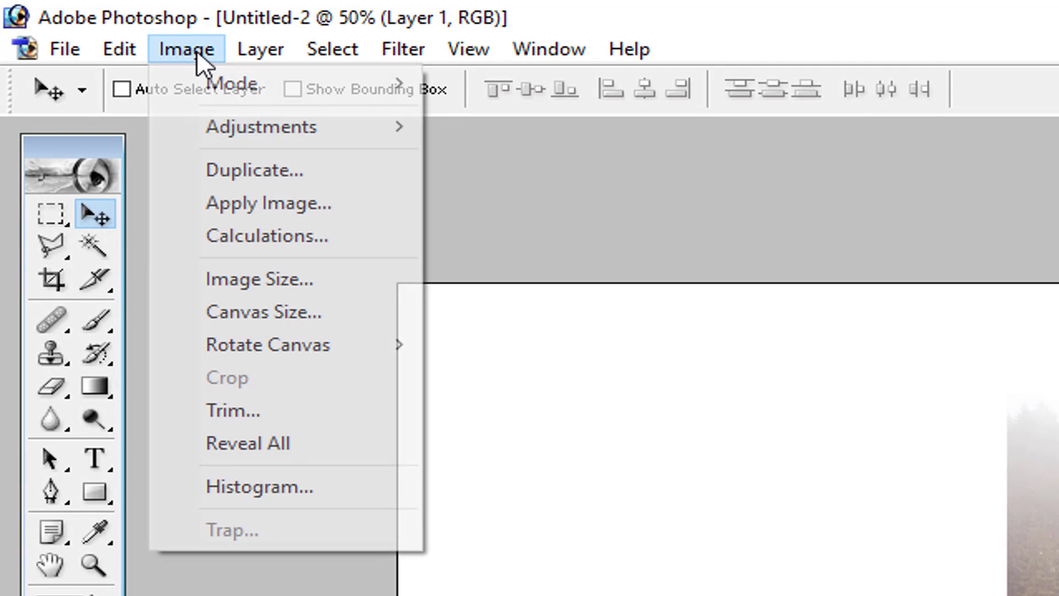
mouse_move(353, 115)
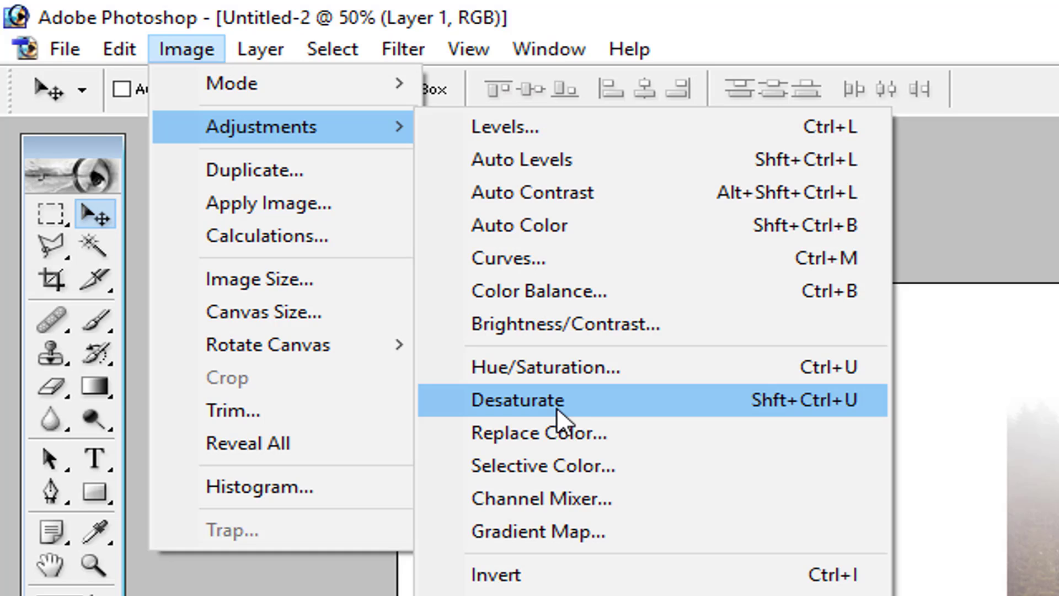
click(557, 407)
click(962, 192)
click(895, 192)
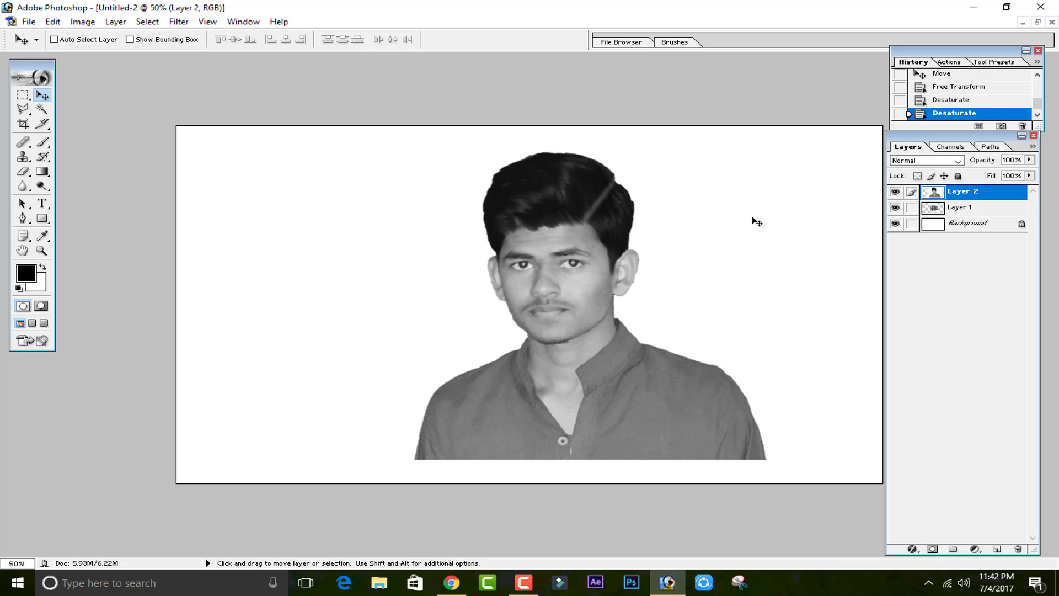
Shift the portrait slightly up and to the left, hide it, and shift the forest lake layer slightly left.
drag(647, 276, 620, 268)
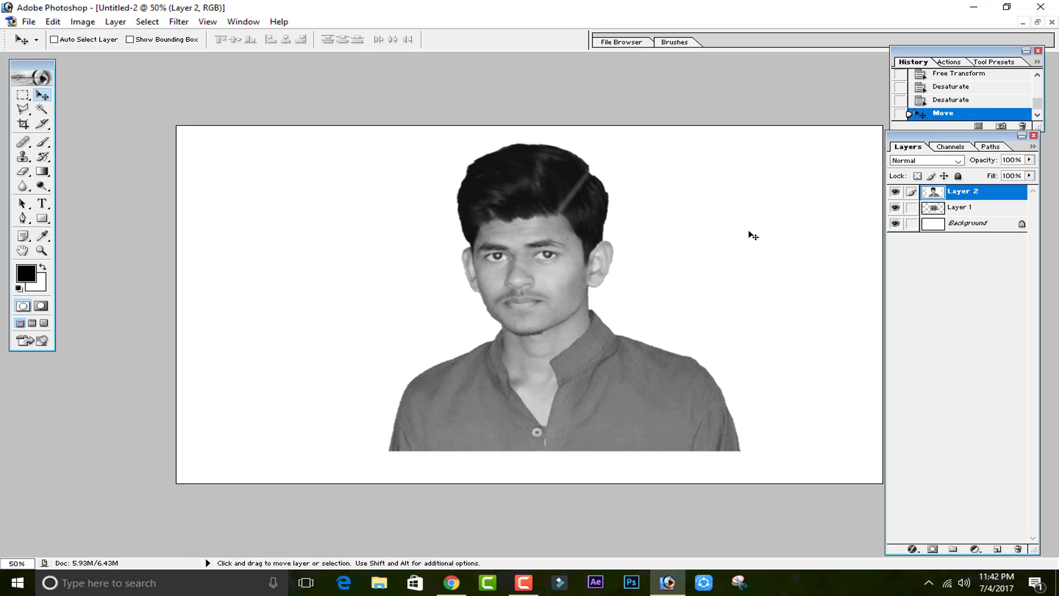
click(894, 192)
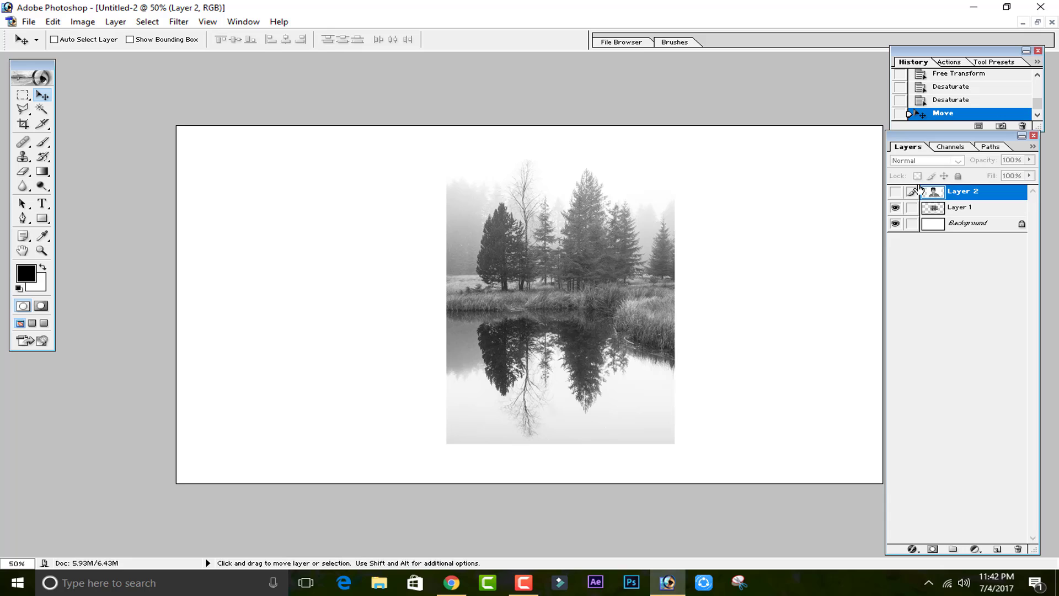
click(980, 207)
drag(627, 322, 603, 320)
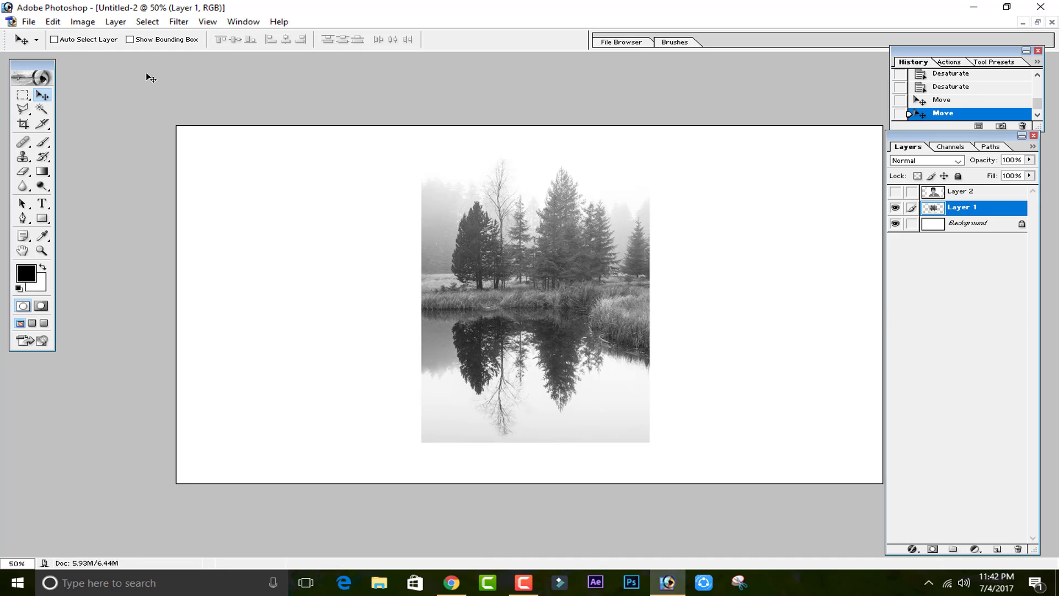
Brighten the forest lake layer's highlights in Levels by setting the RGB white input level to 242.
key(ctrl+l)
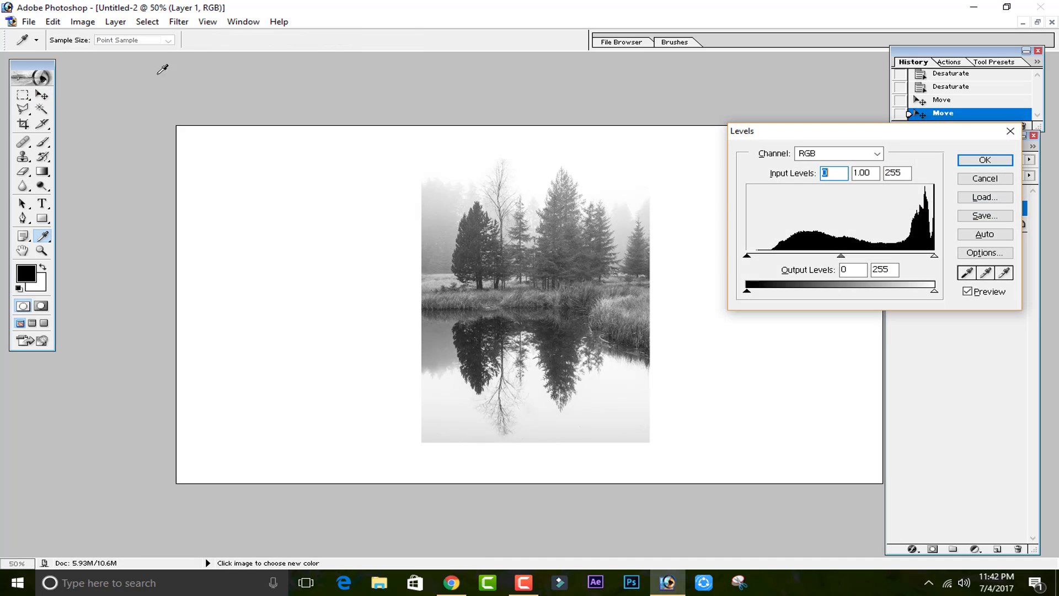
click(980, 178)
click(82, 21)
mouse_move(92, 53)
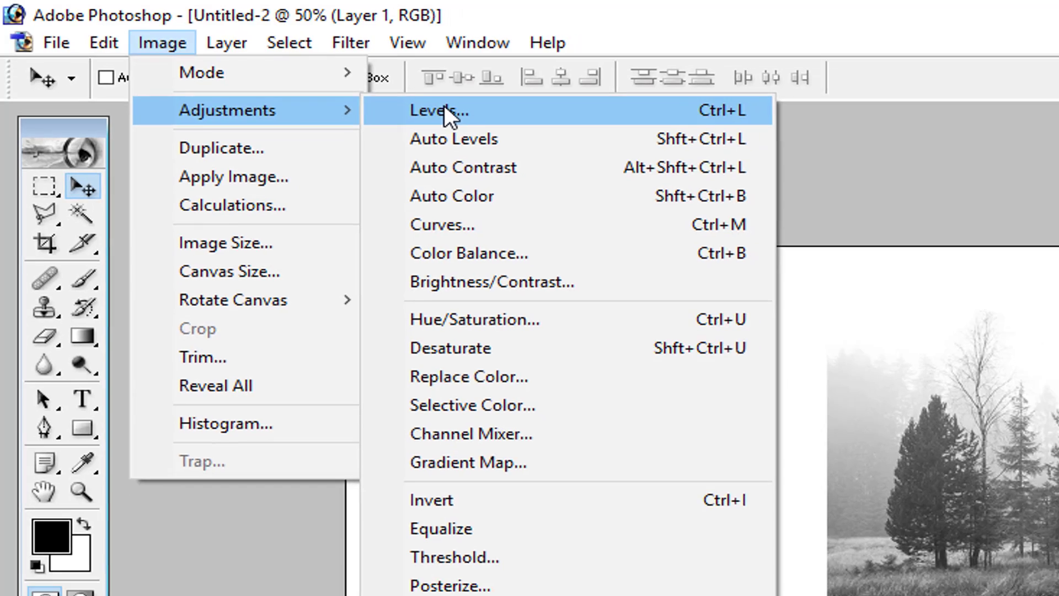
click(458, 114)
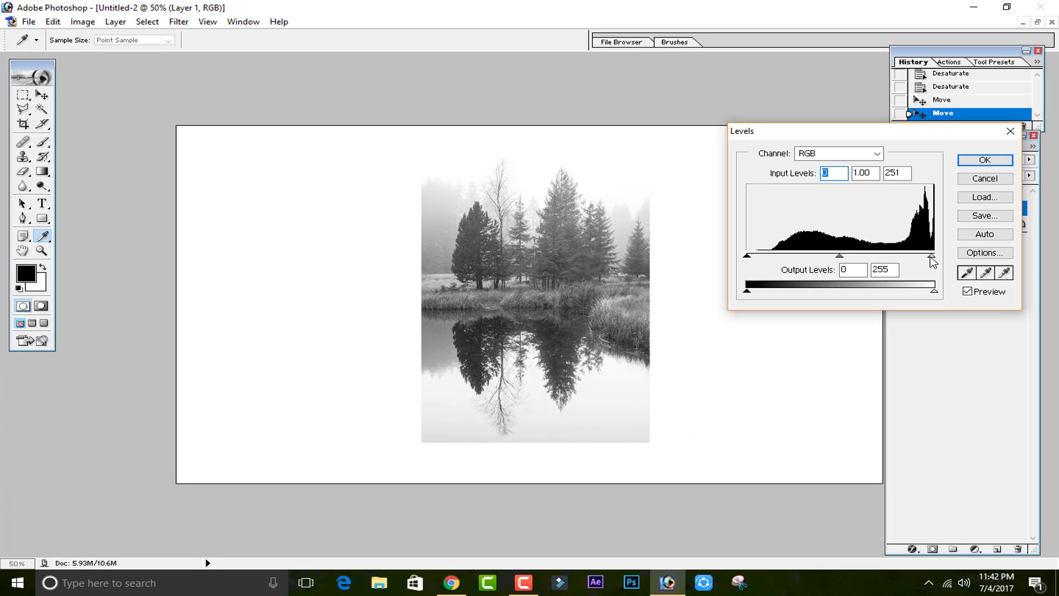
drag(930, 256, 910, 255)
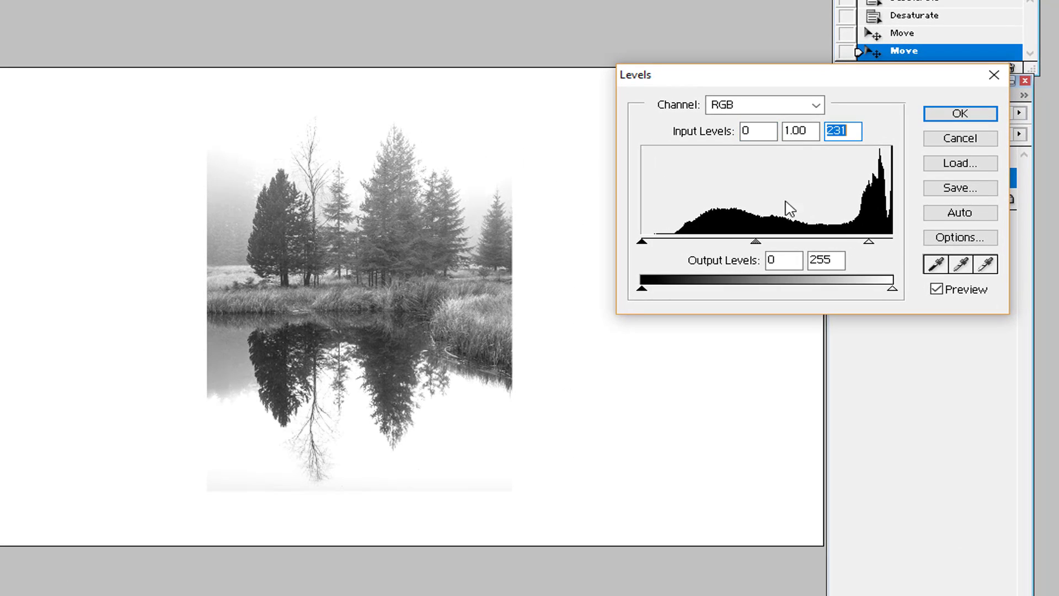
drag(881, 250, 893, 248)
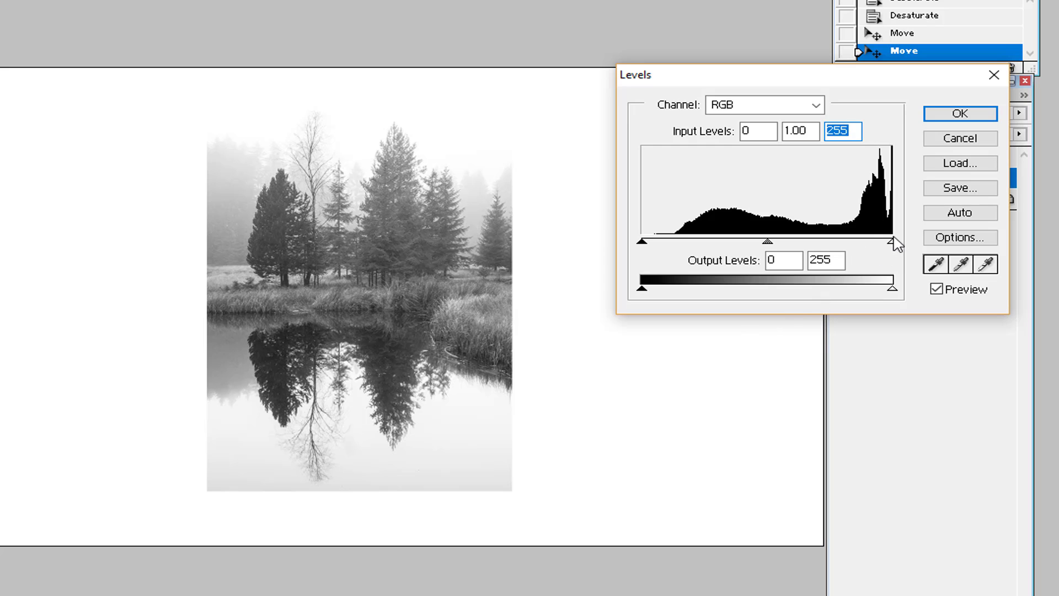
drag(888, 244, 885, 266)
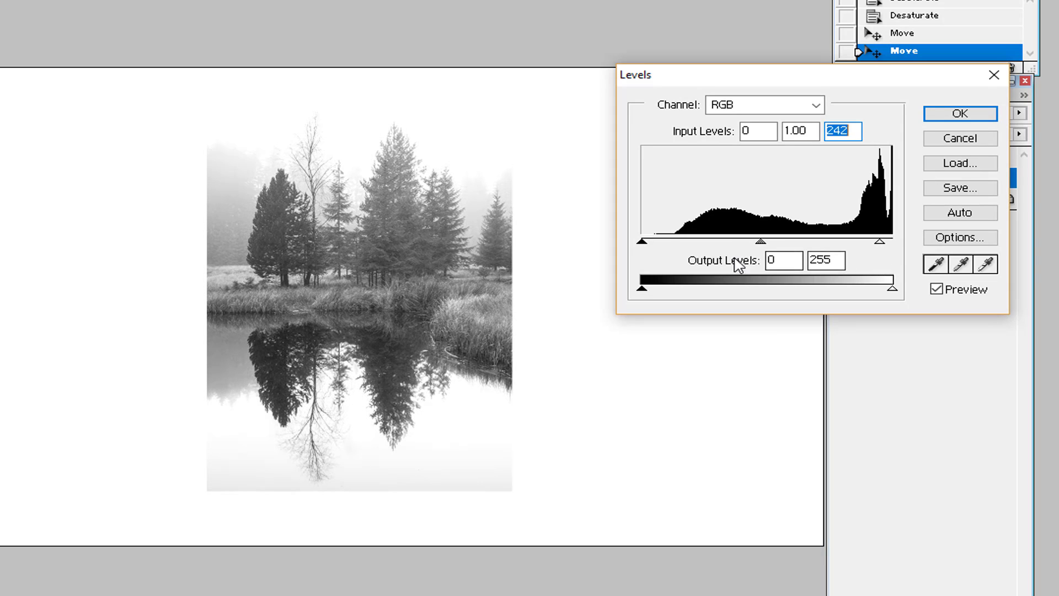
Set the black input level to 31 and the midtones to 1.20, and apply the Levels adjustment.
drag(641, 243, 676, 249)
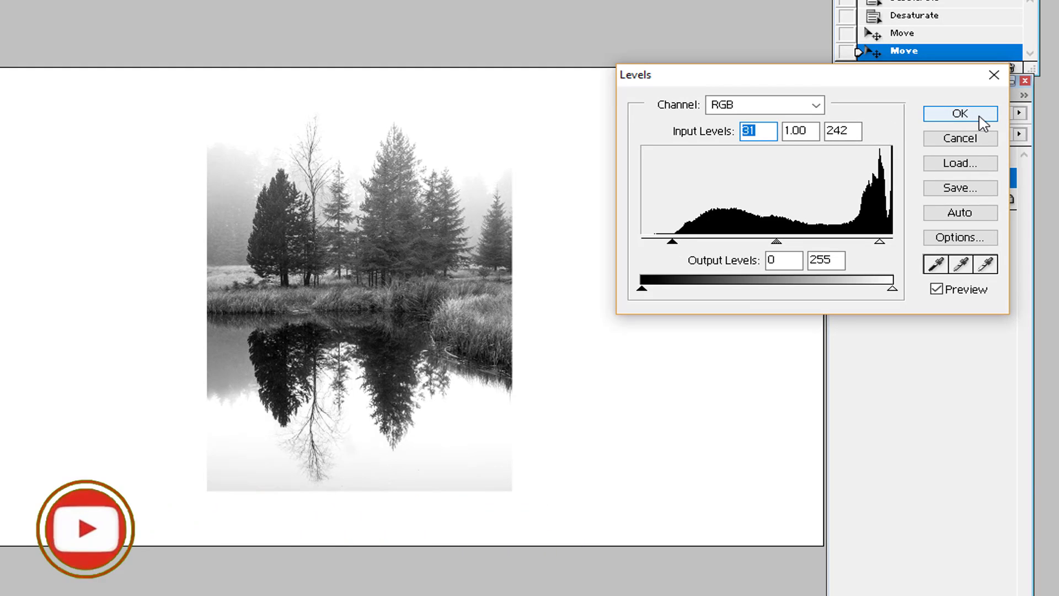
mouse_move(776, 244)
mouse_down()
mouse_move(797, 243)
mouse_move(770, 241)
mouse_up()
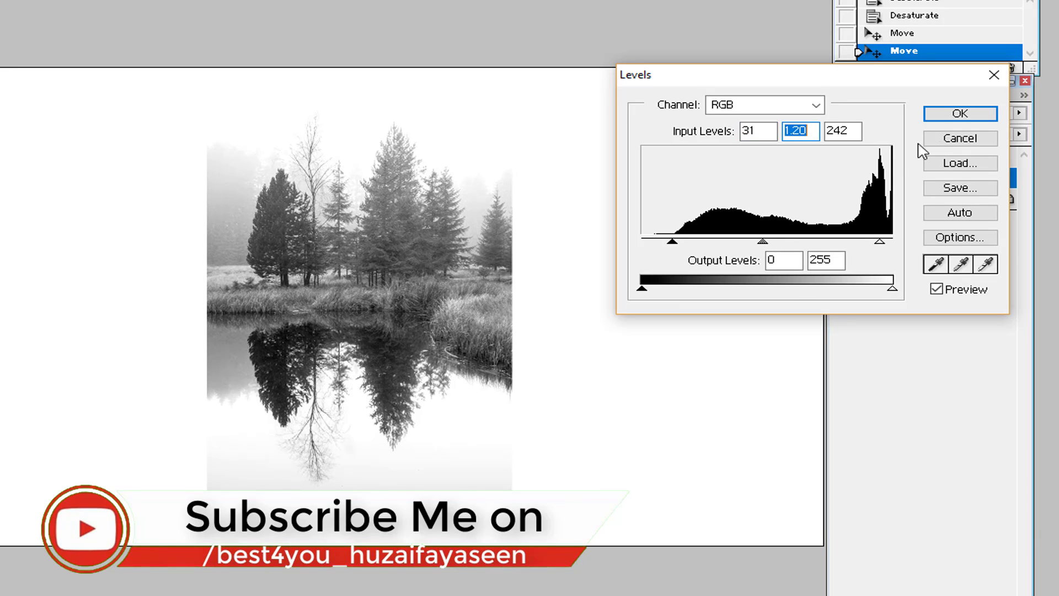
double_click(842, 133)
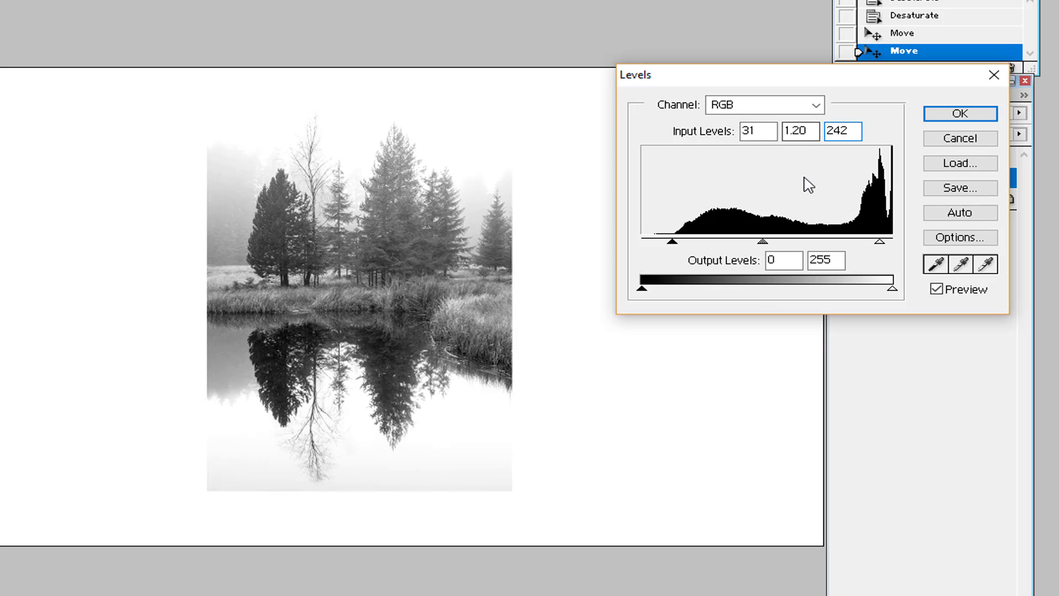
click(973, 115)
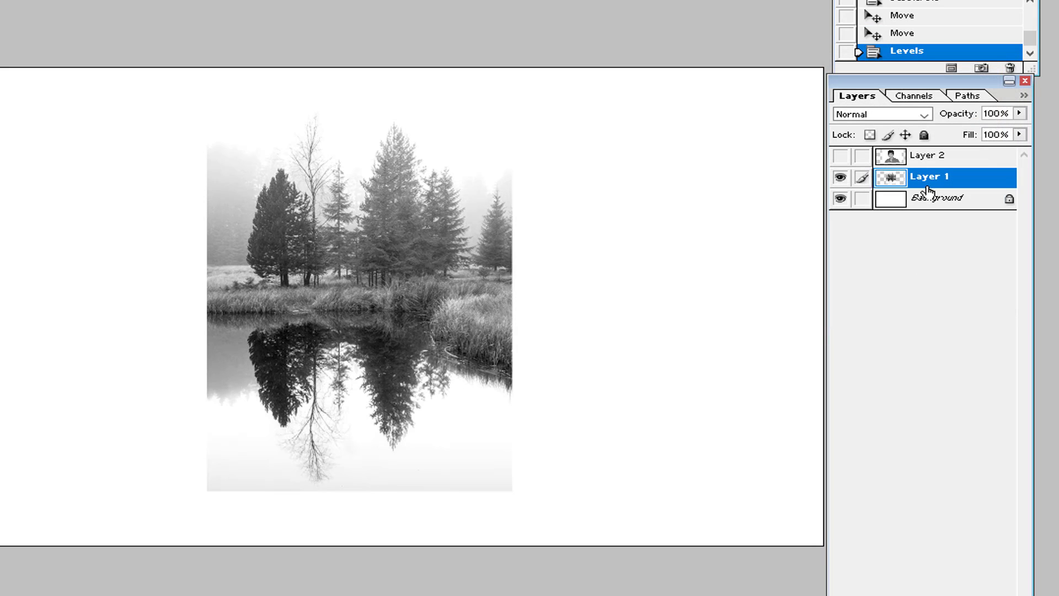
Show the portrait layer, set its blending mode to Lighten, and shift the portrait slightly down over the trees.
click(841, 157)
click(939, 160)
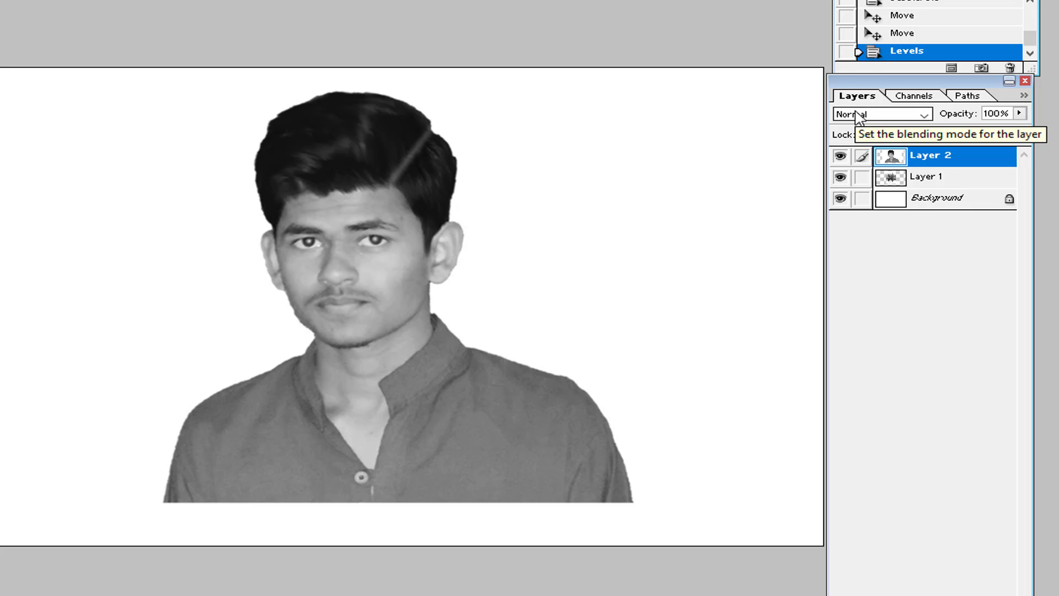
click(860, 114)
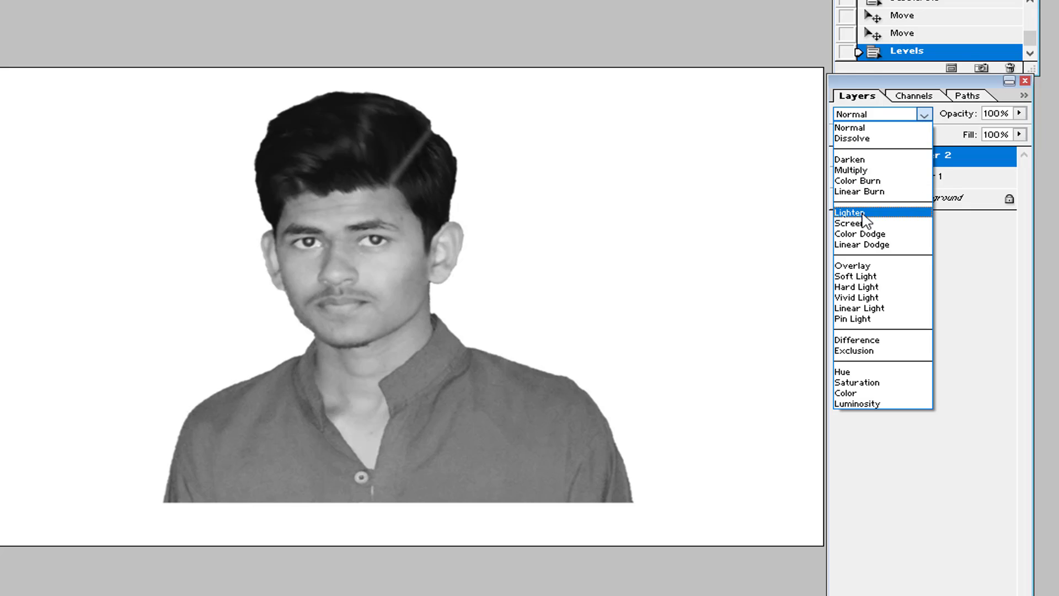
click(865, 216)
mouse_move(404, 298)
mouse_down()
mouse_move(403, 327)
mouse_move(402, 315)
mouse_up()
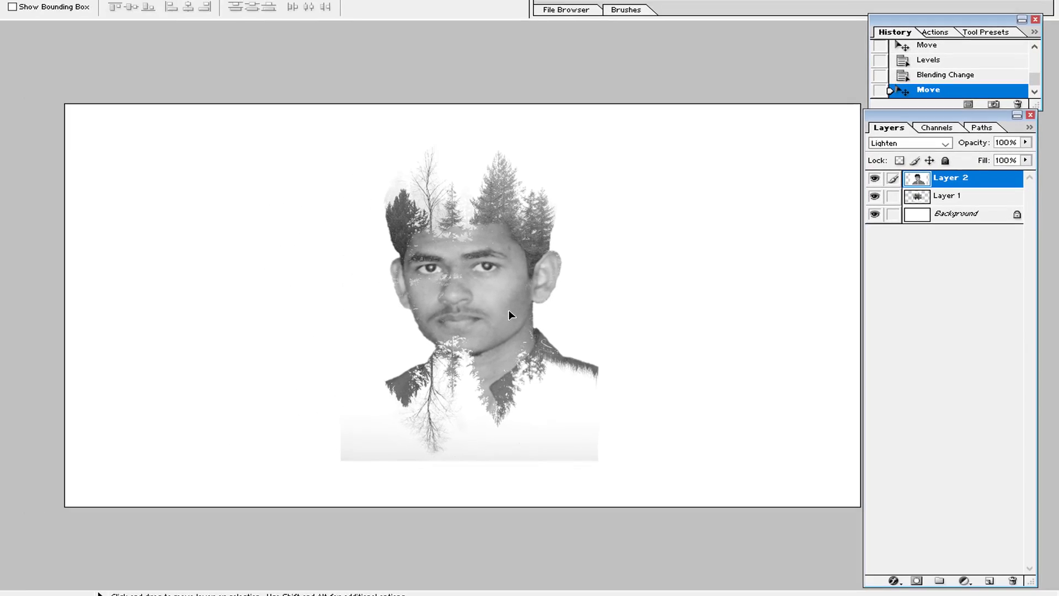
Scale the portrait layer to about 97.5% width and 98.6% height and reposition it to align with the trees.
key(ctrl+t)
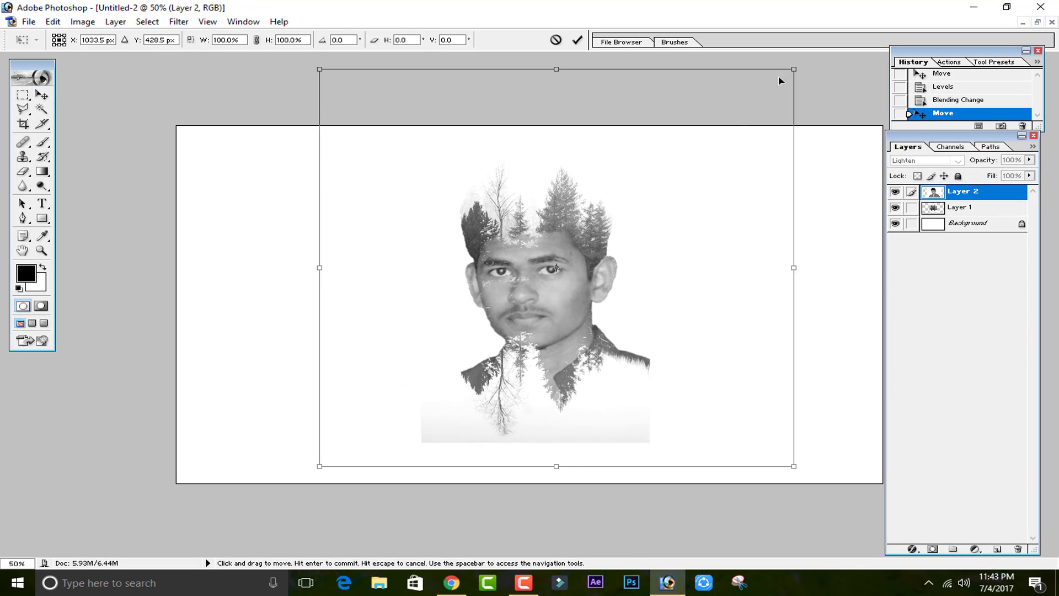
drag(797, 66, 774, 90)
drag(603, 235, 610, 228)
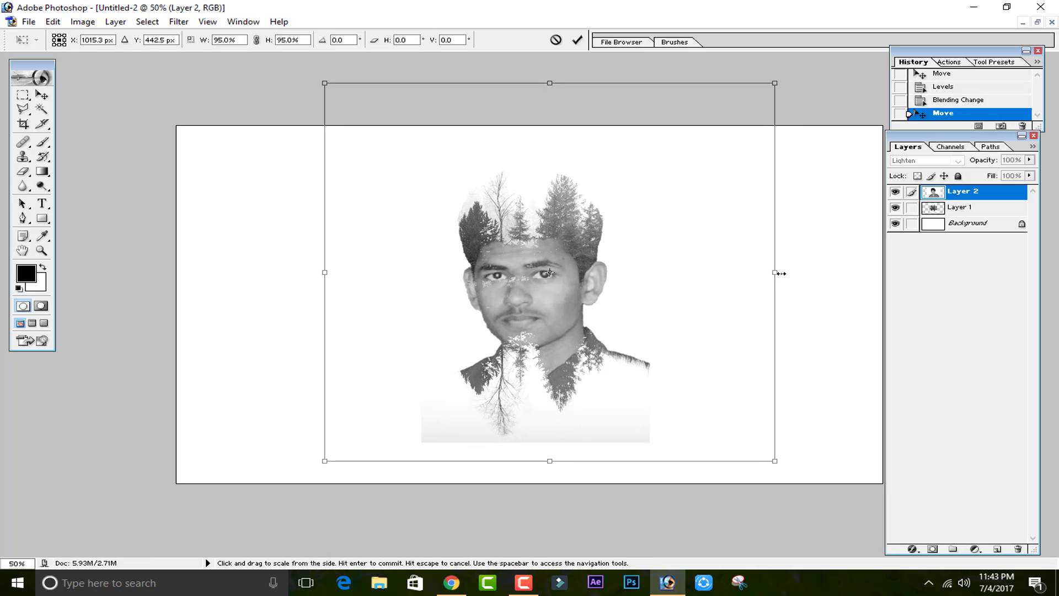
mouse_move(774, 272)
mouse_down()
mouse_move(744, 289)
mouse_move(776, 274)
mouse_up()
drag(774, 82, 792, 69)
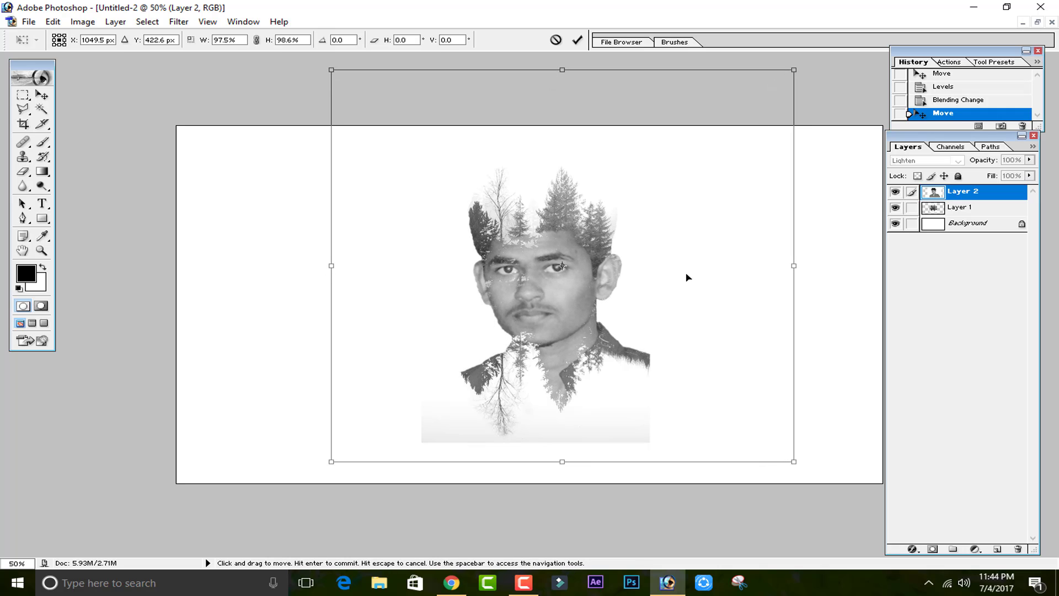
drag(687, 277, 682, 275)
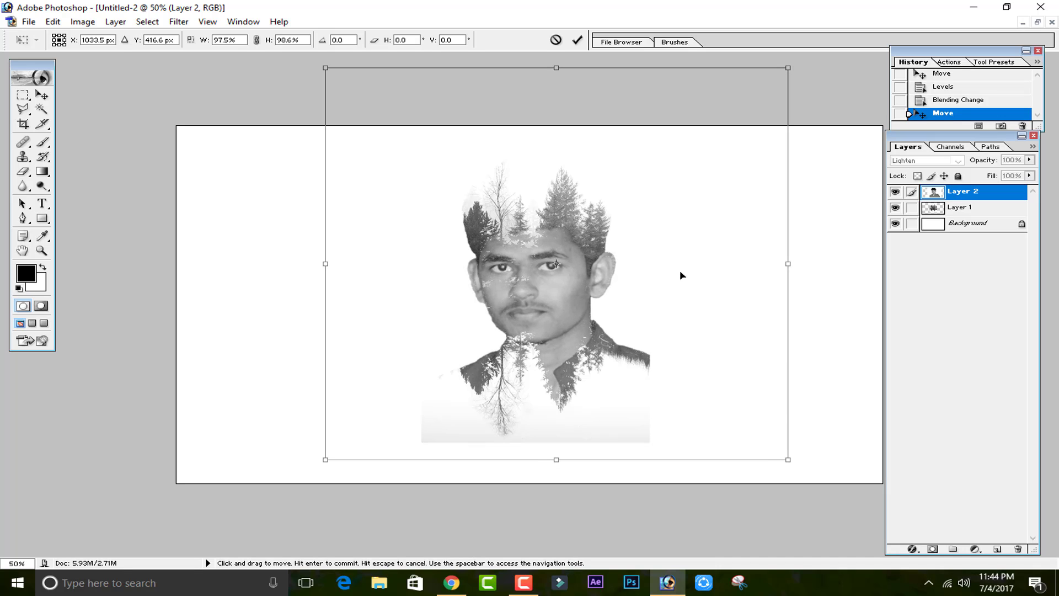
click(576, 39)
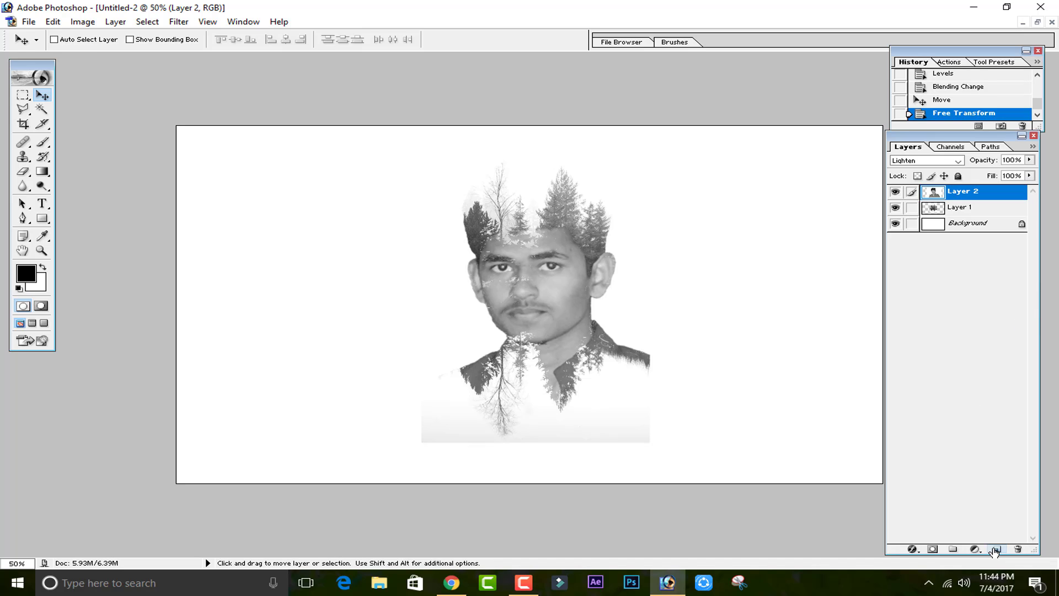
Add a gradient fill layer above the portrait layer using the Red, Green preset.
click(974, 550)
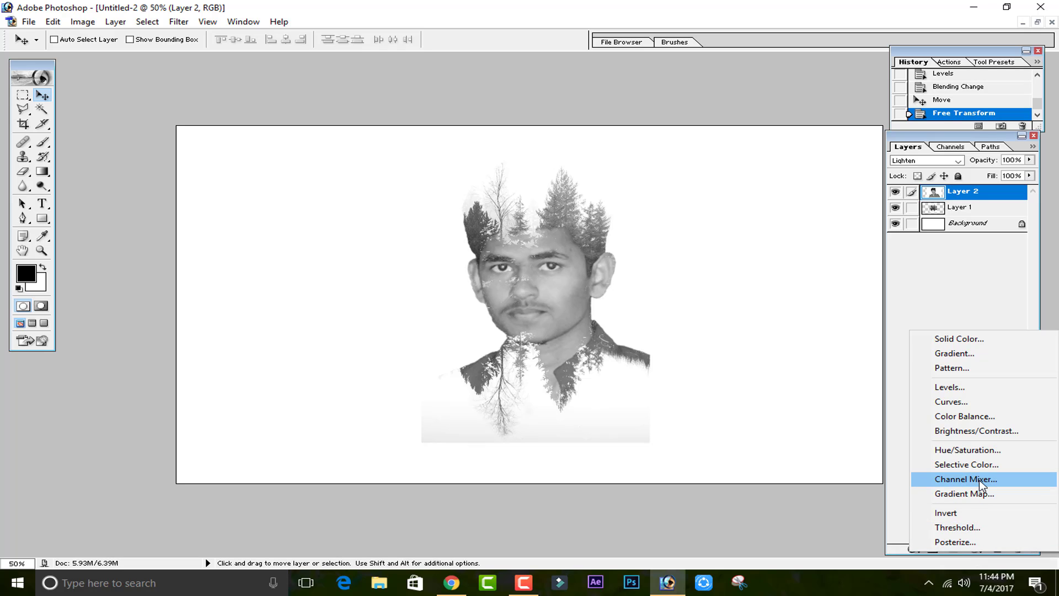
click(965, 353)
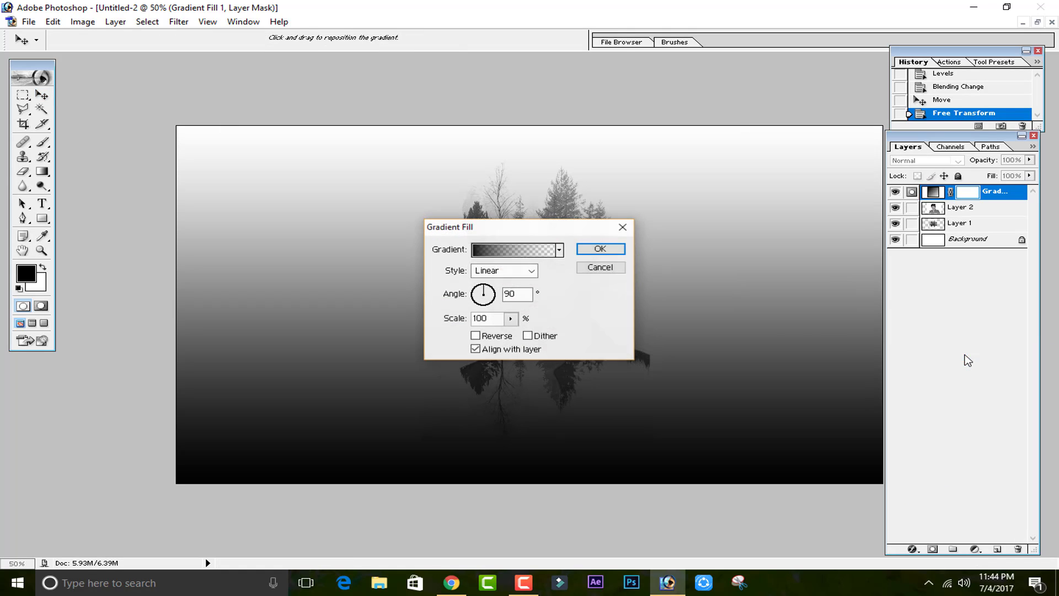
click(560, 250)
click(522, 275)
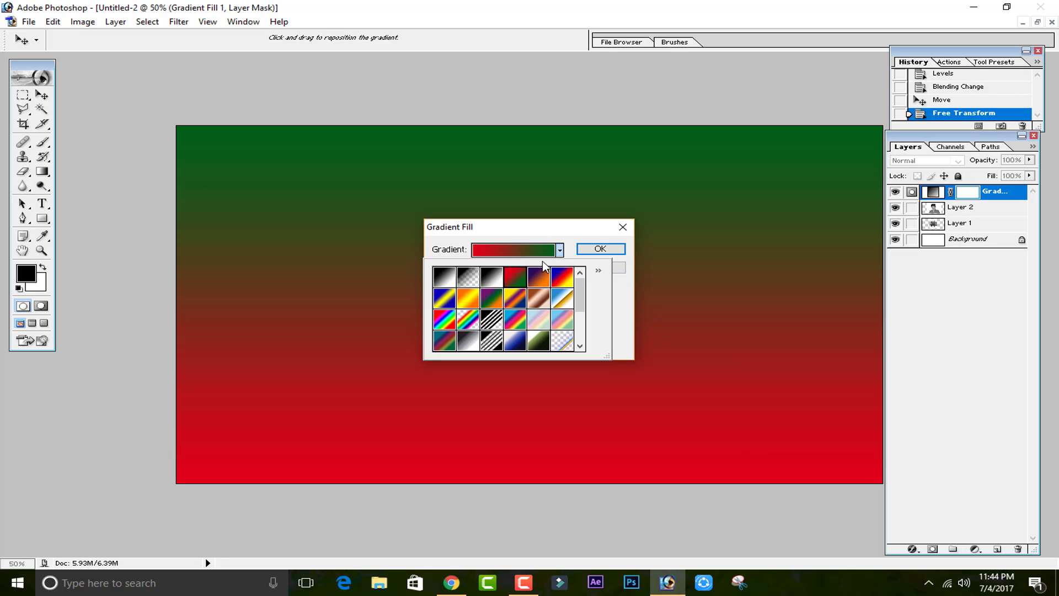
Edit the gradient fill and set the red start stop's color to teal 0EA5BC.
click(533, 254)
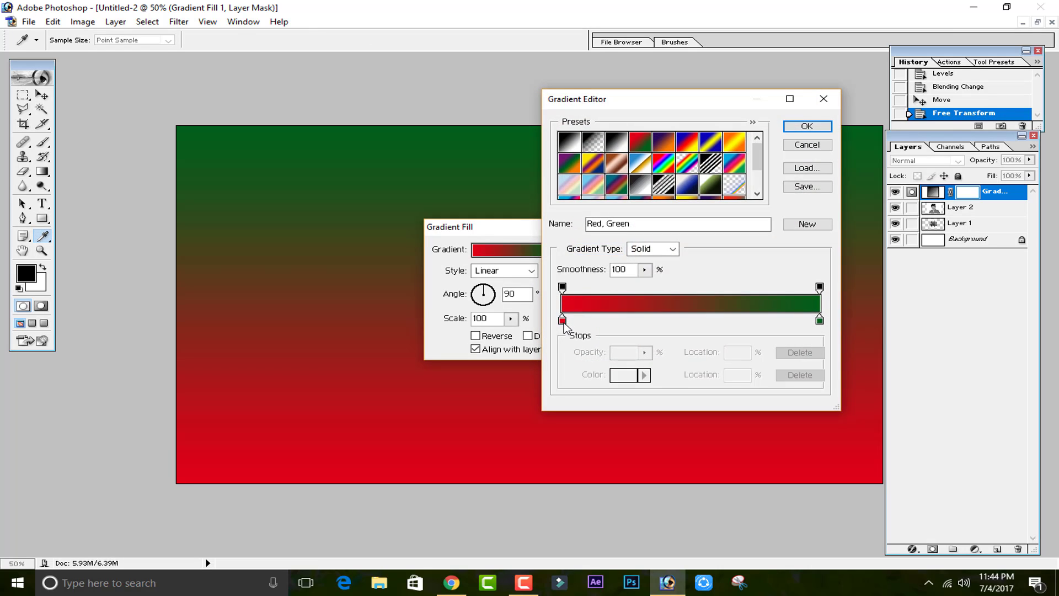
click(563, 321)
double_click(563, 320)
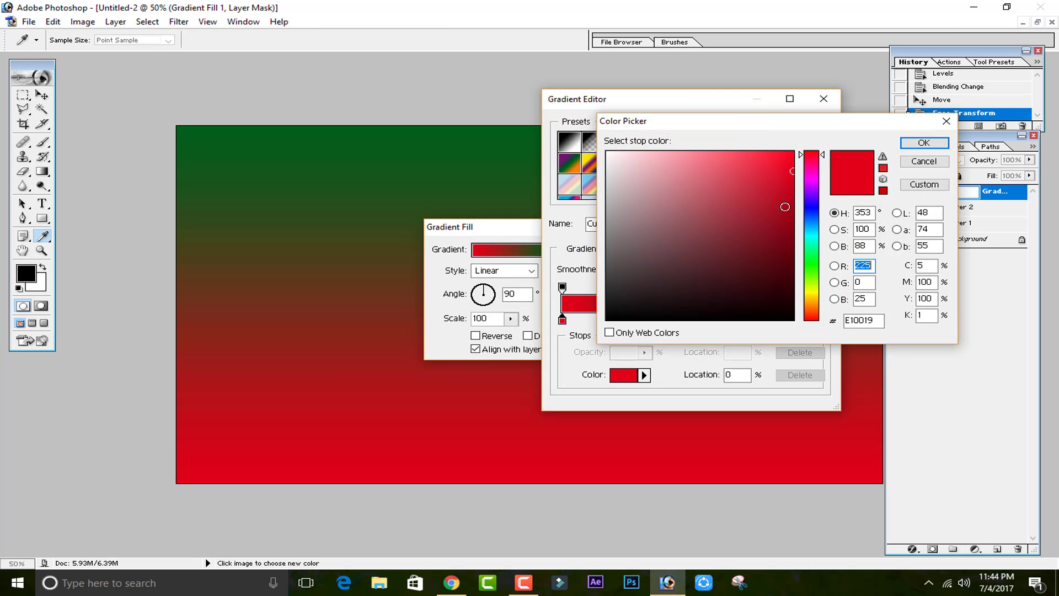
click(811, 228)
mouse_move(761, 218)
mouse_down()
mouse_move(767, 209)
mouse_move(768, 223)
mouse_move(770, 176)
mouse_move(772, 211)
mouse_up()
click(811, 176)
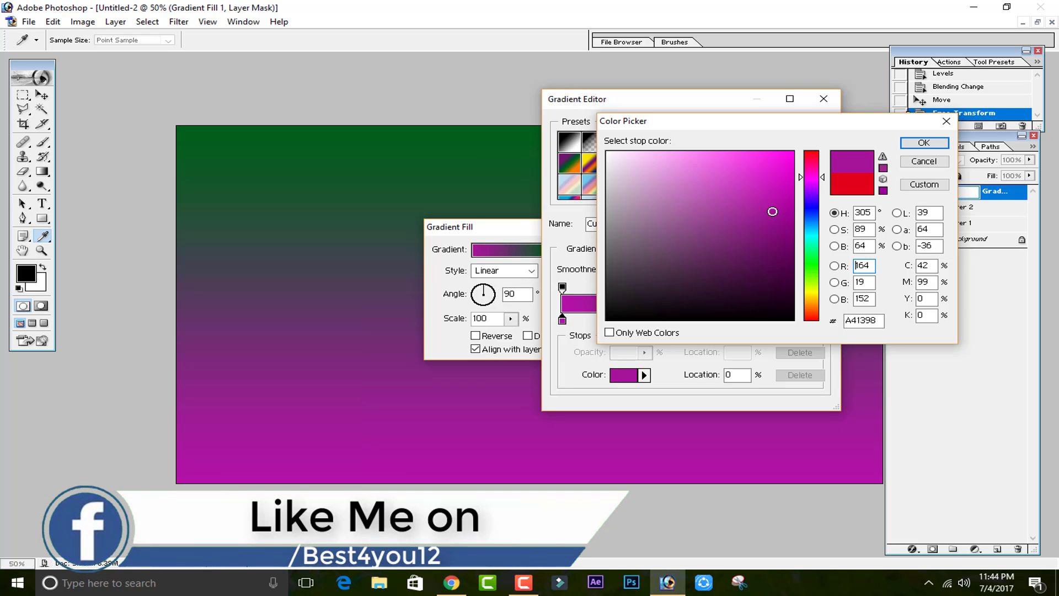
click(811, 232)
click(770, 221)
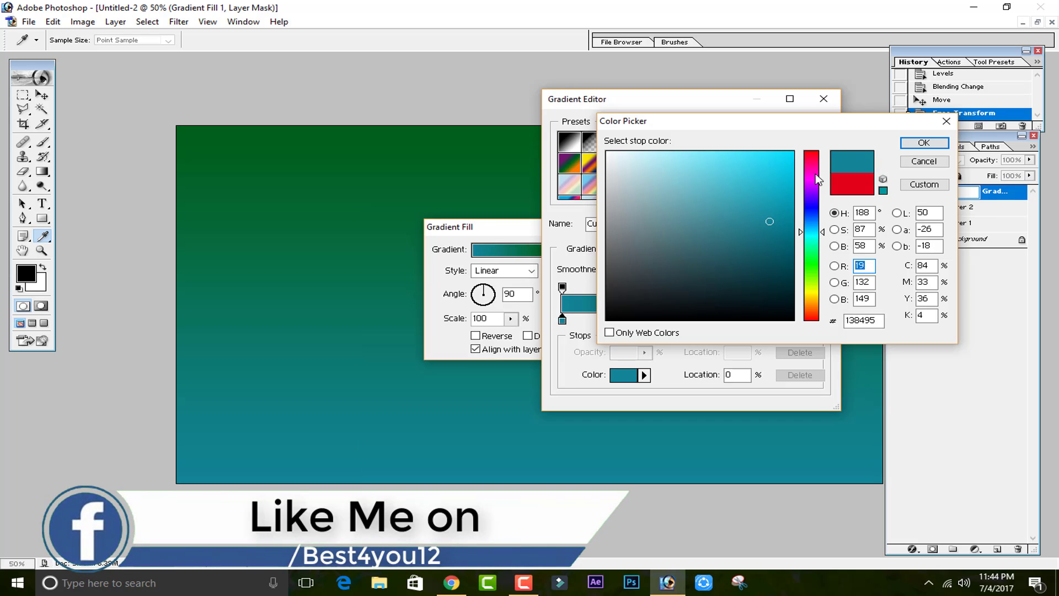
drag(774, 201, 779, 195)
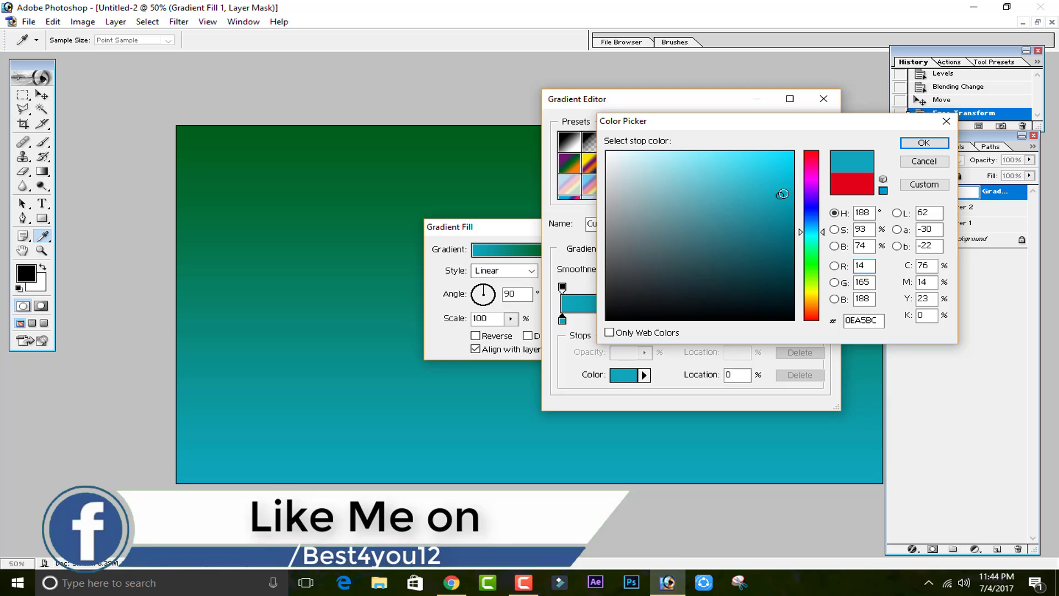
click(945, 145)
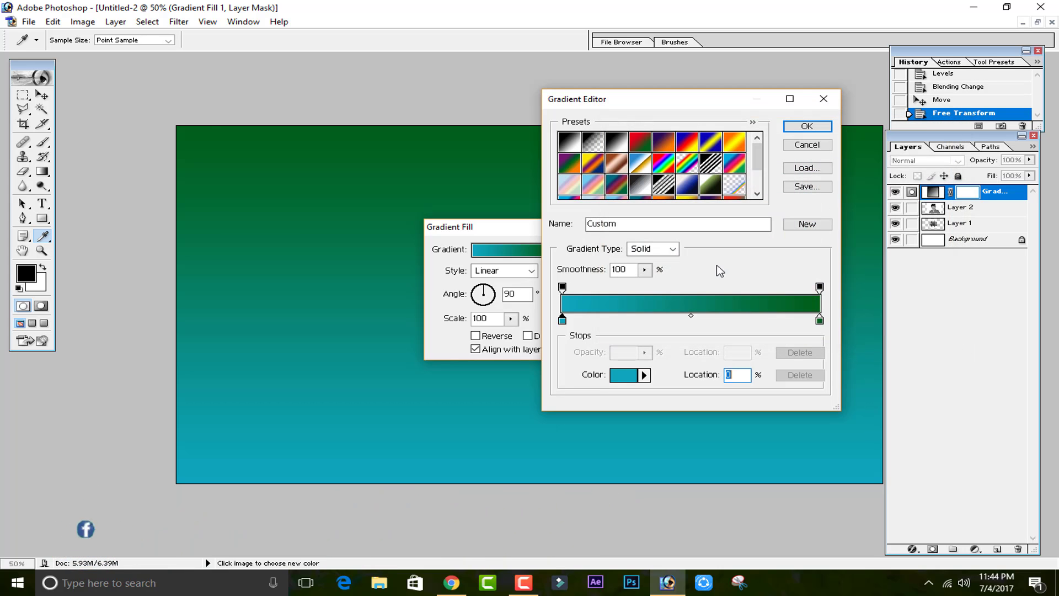
Set the gradient's green end stop to purple 8413CC.
double_click(820, 321)
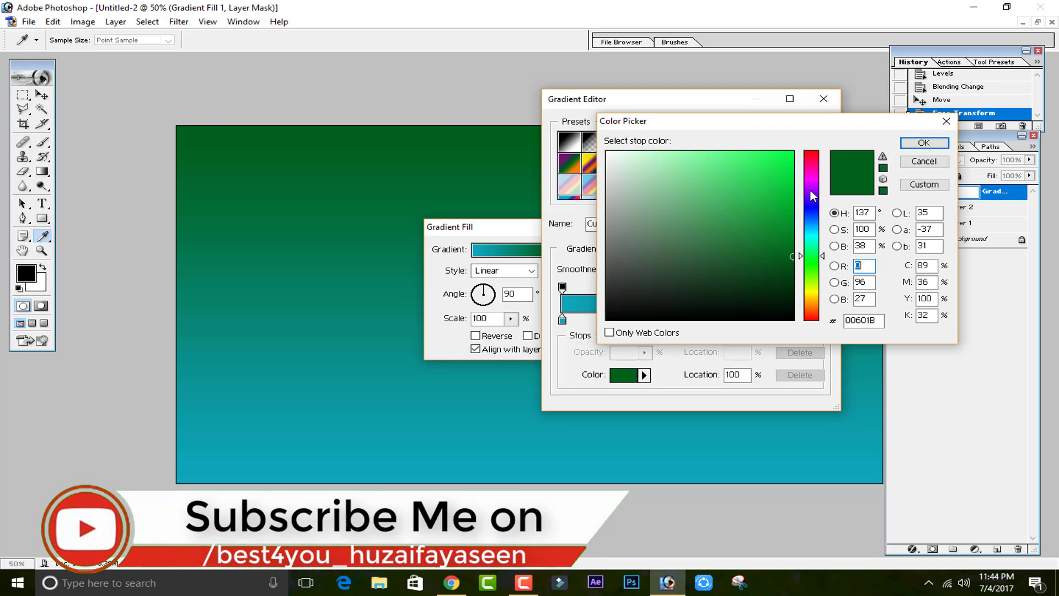
click(813, 190)
mouse_move(780, 189)
mouse_down()
mouse_move(763, 217)
mouse_move(769, 208)
mouse_up()
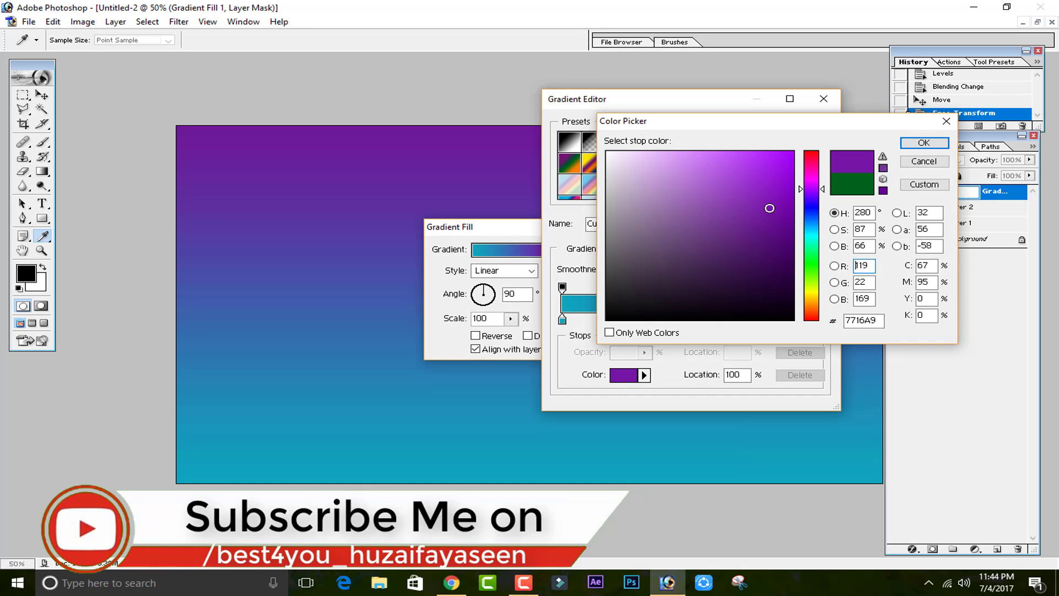
click(774, 183)
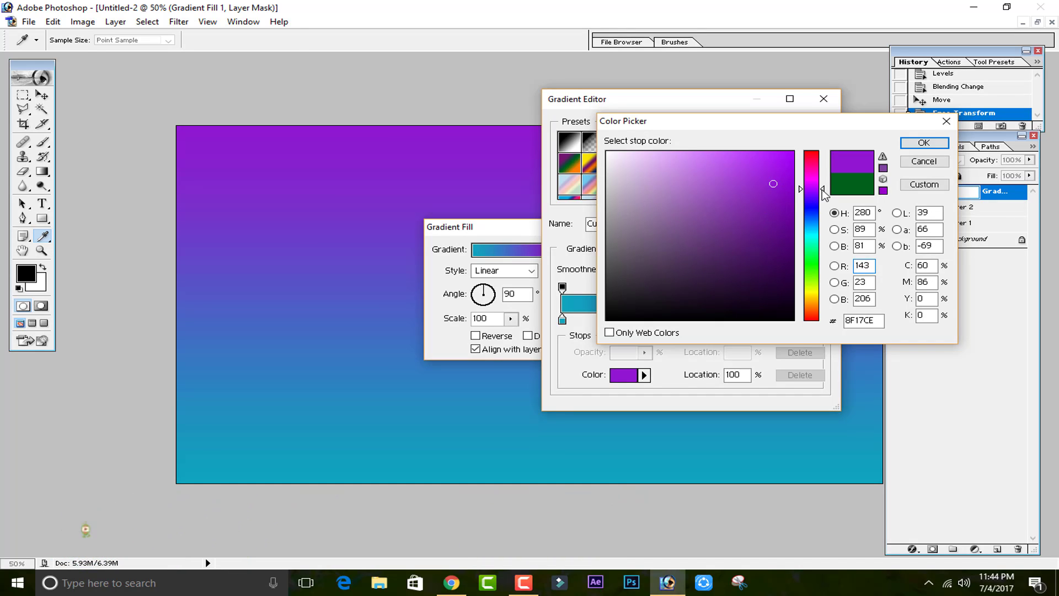
mouse_move(823, 188)
mouse_down()
mouse_move(793, 178)
mouse_move(784, 143)
mouse_move(776, 184)
mouse_up()
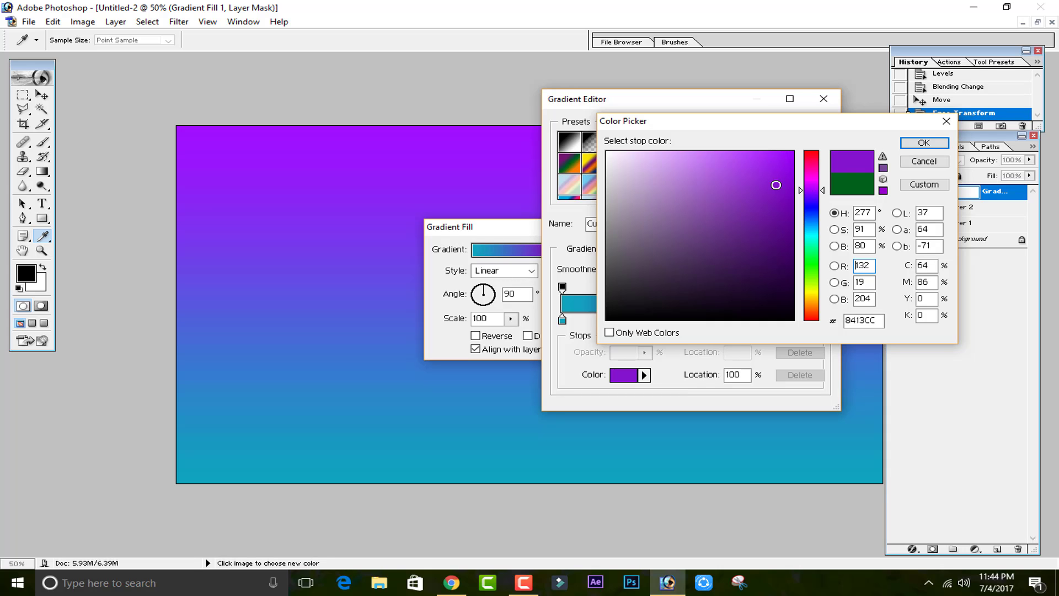
key(Return)
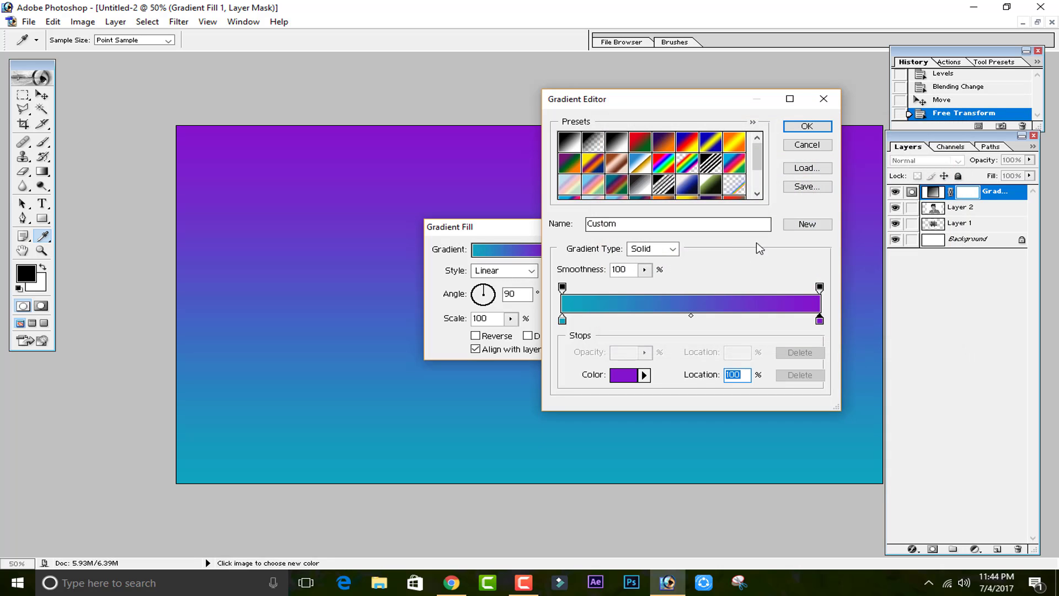
Shift the gradient's color midpoint to 47%, apply the fill, and set its layer's blending mode to Overlay.
click(691, 316)
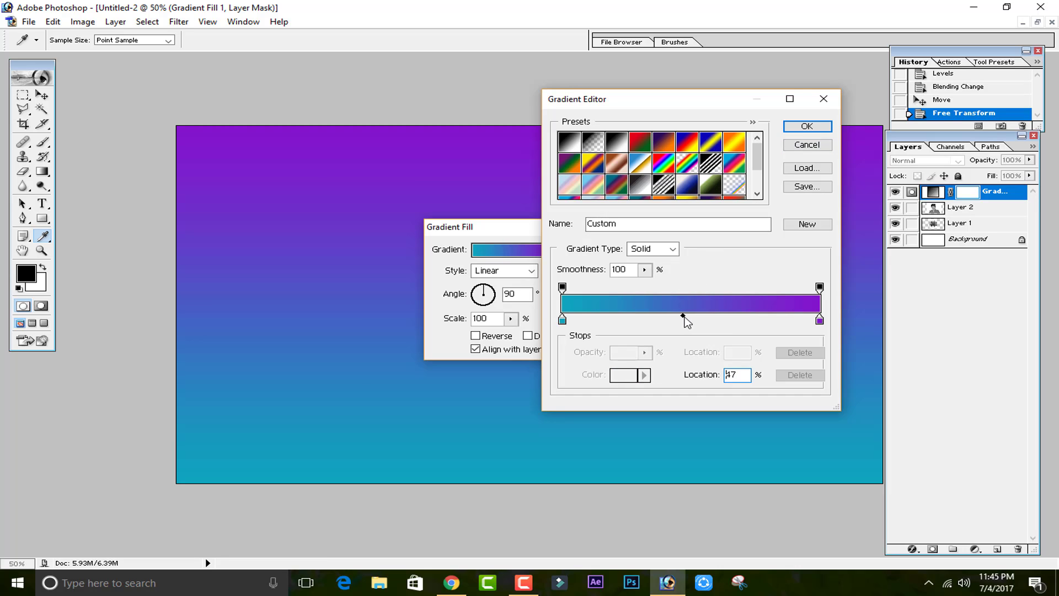
click(802, 127)
click(604, 250)
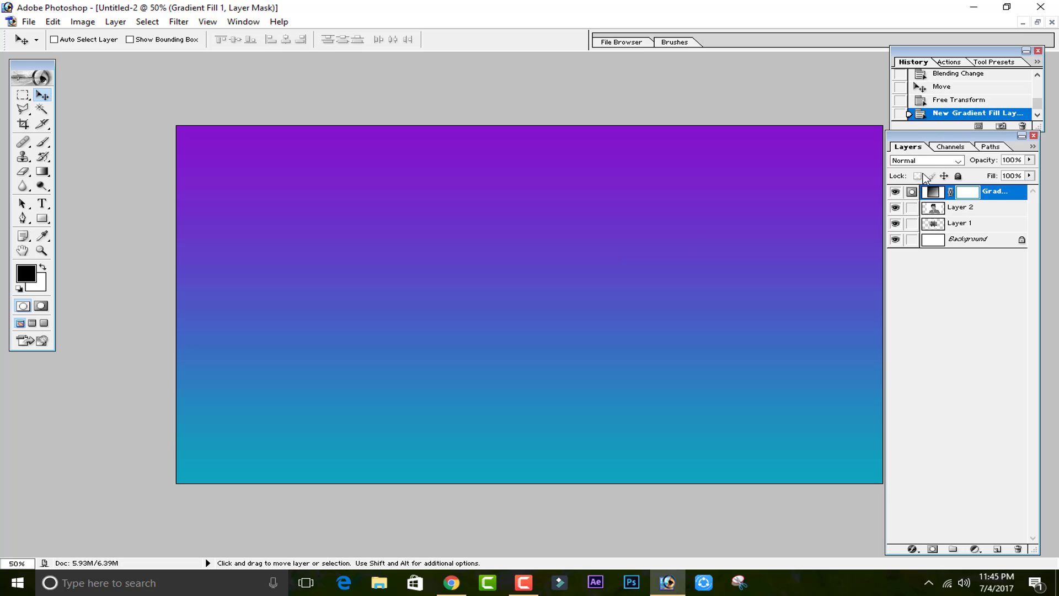
click(926, 161)
click(925, 273)
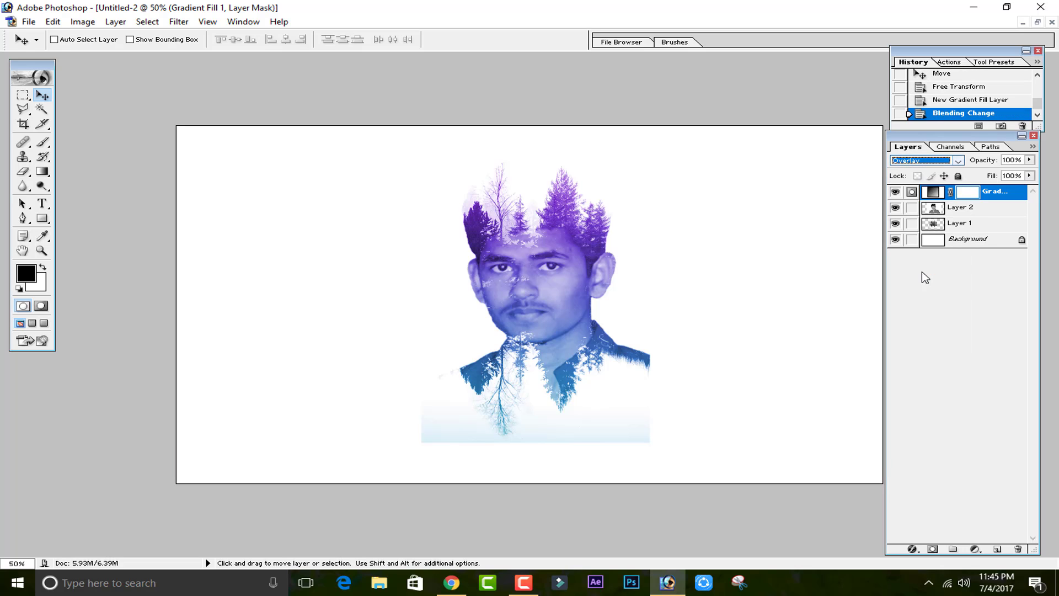
Reopen the fill layer's gradient for editing and move both dialogs clear of the portrait.
double_click(933, 192)
click(533, 254)
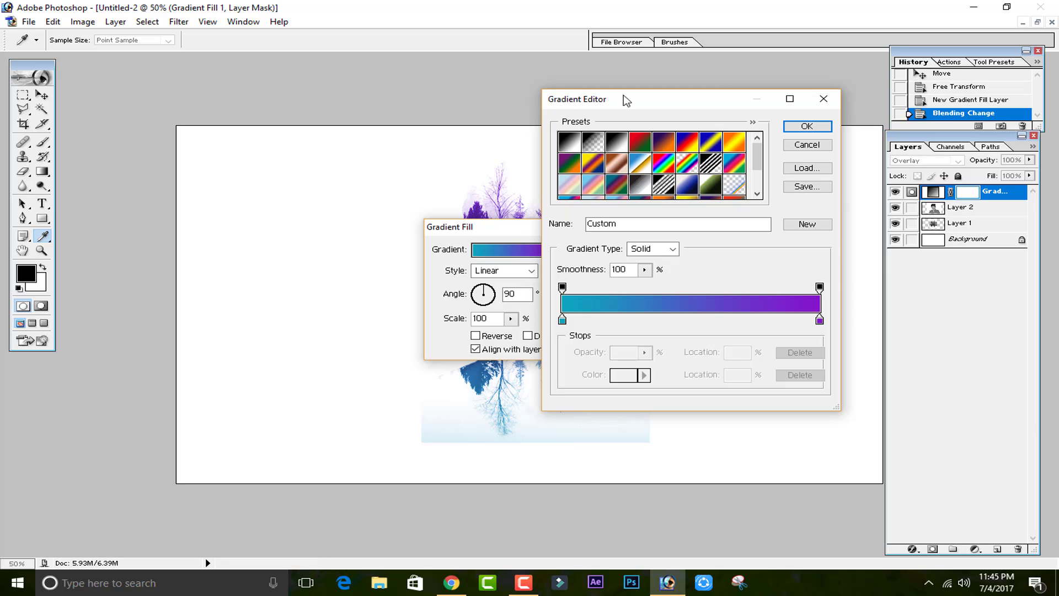
drag(629, 100, 568, 135)
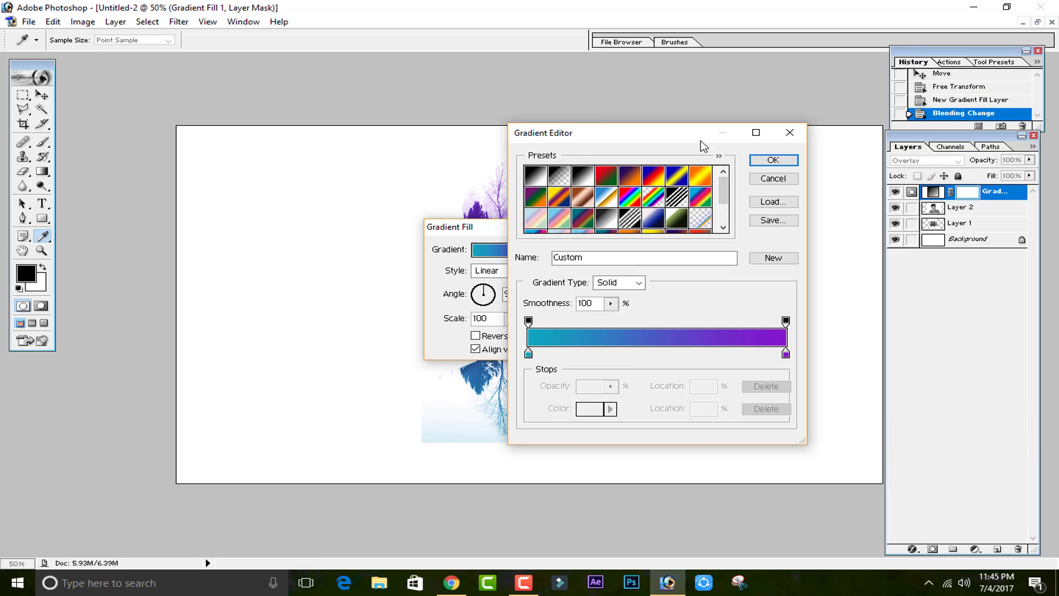
click(773, 161)
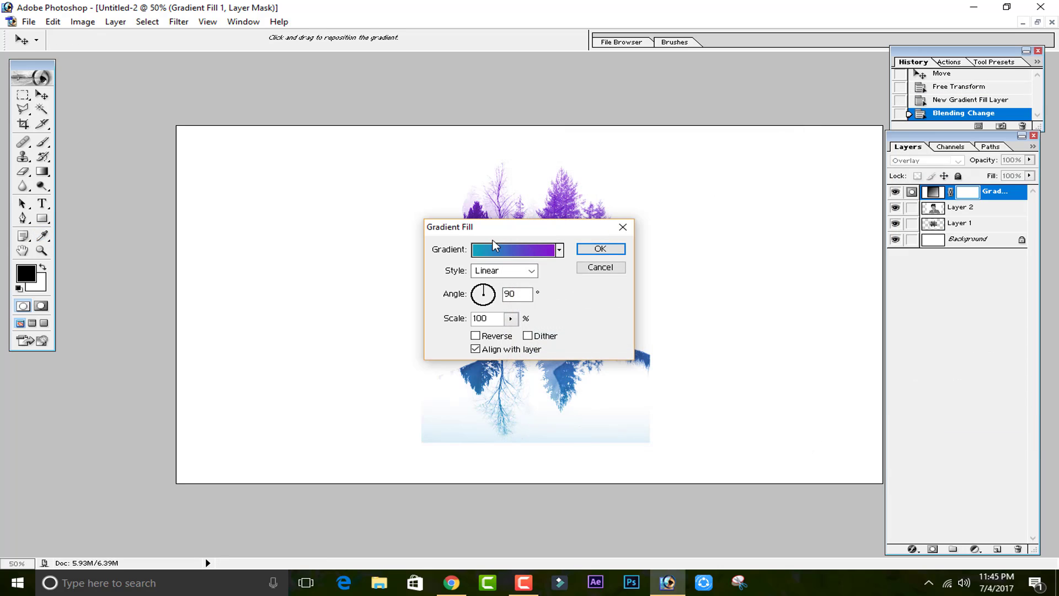
drag(494, 237, 204, 221)
click(241, 226)
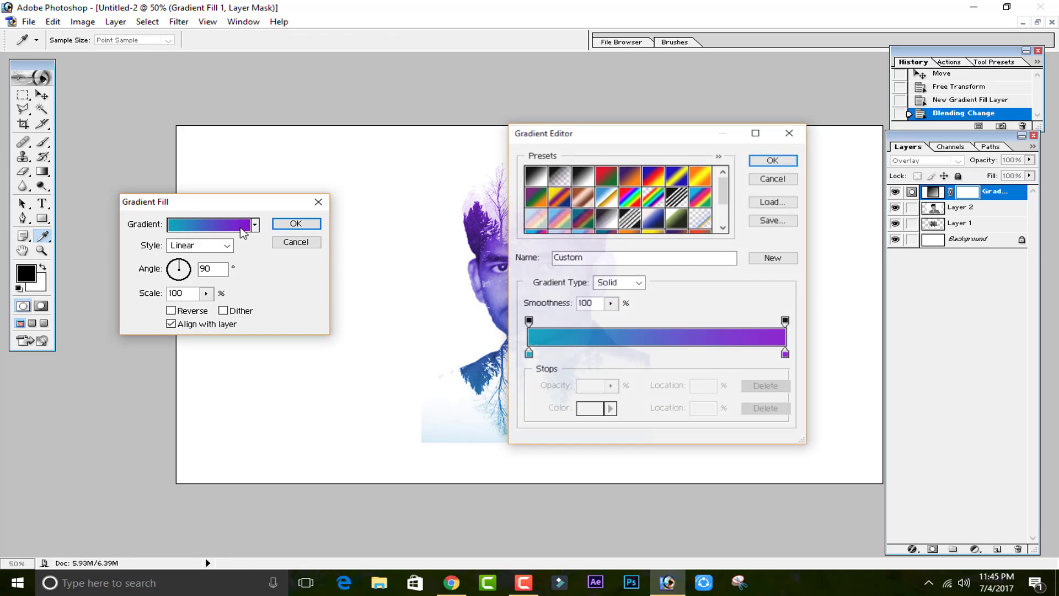
drag(649, 145, 873, 132)
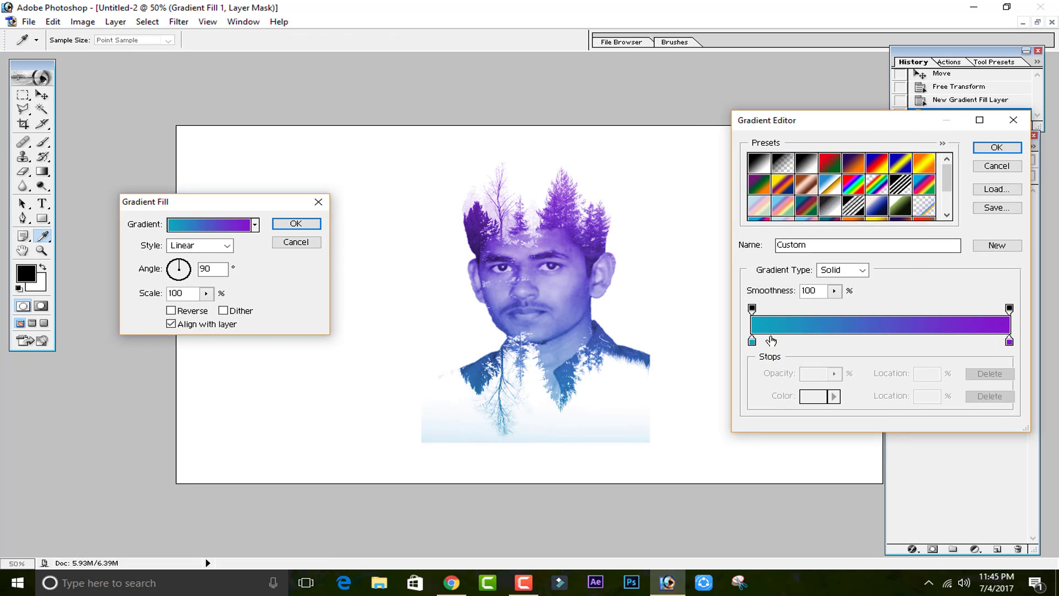
Set the gradient's teal start stop to bright turquoise 00FFDE.
click(752, 343)
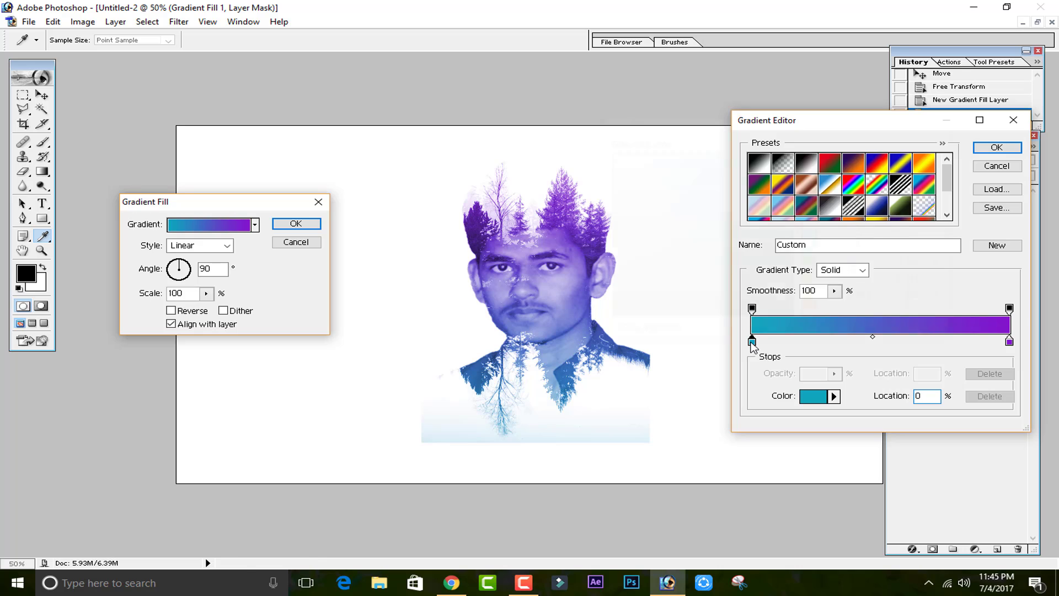
double_click(753, 343)
mouse_move(754, 291)
mouse_down()
mouse_move(723, 223)
mouse_move(767, 165)
mouse_move(802, 145)
mouse_up()
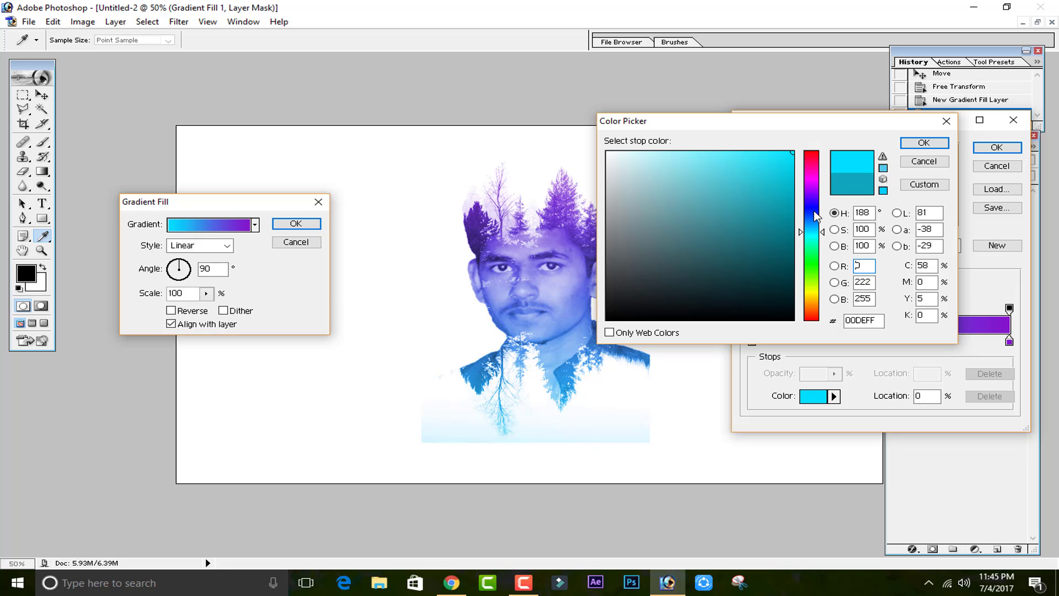
drag(825, 232, 824, 240)
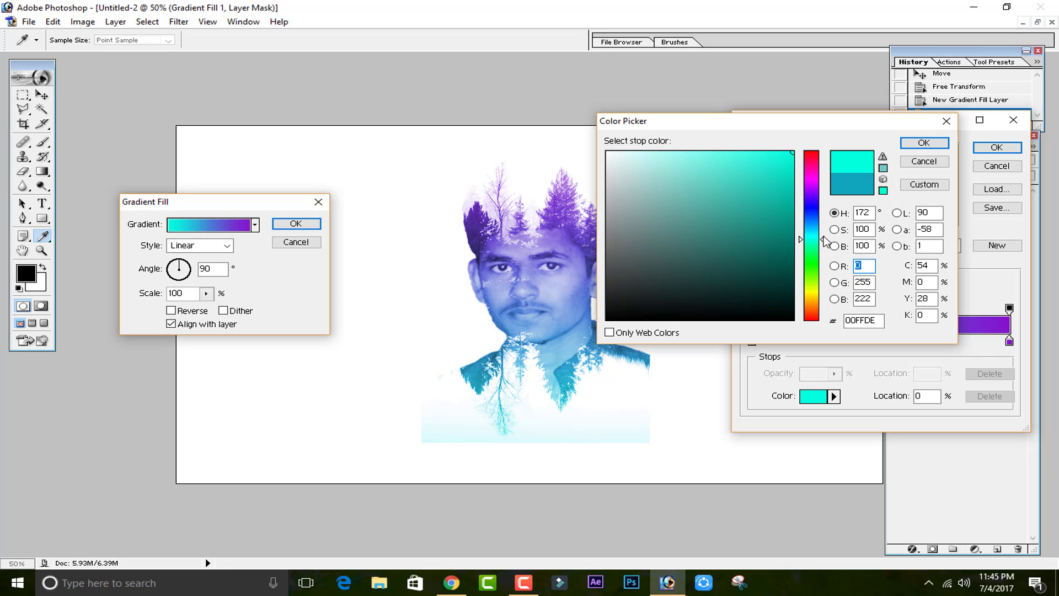
click(923, 143)
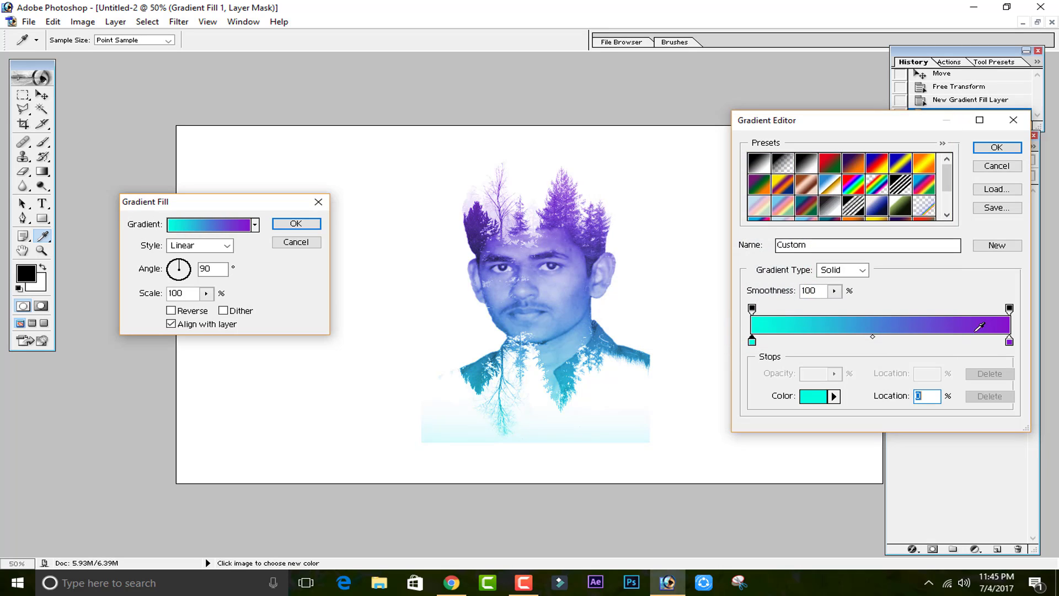
Set the gradient's purple end stop to magenta DB1AA2 and recheck the start stop's color.
double_click(1009, 342)
drag(787, 135, 873, 130)
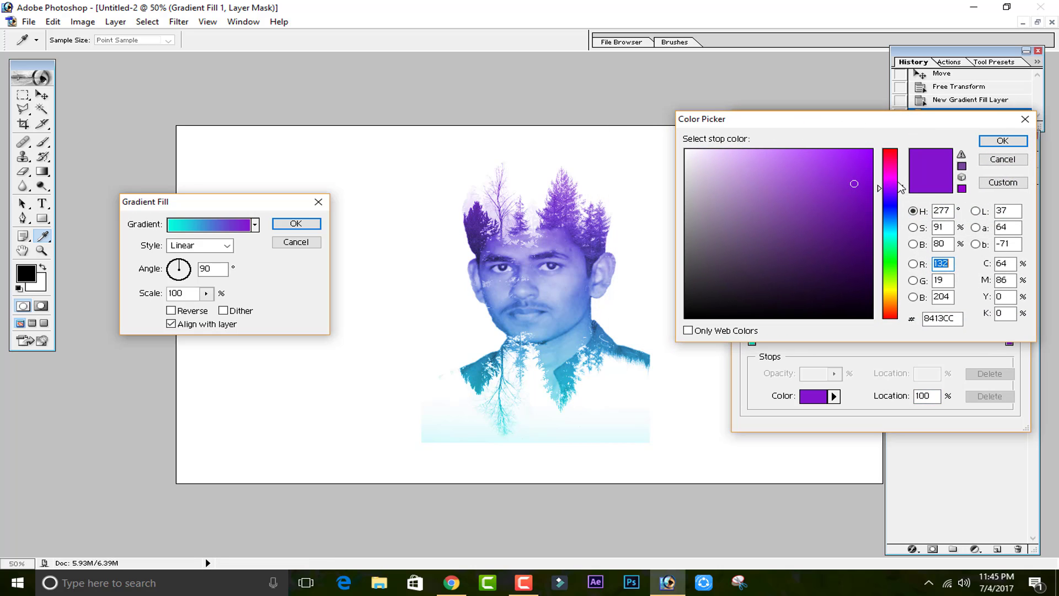
click(851, 166)
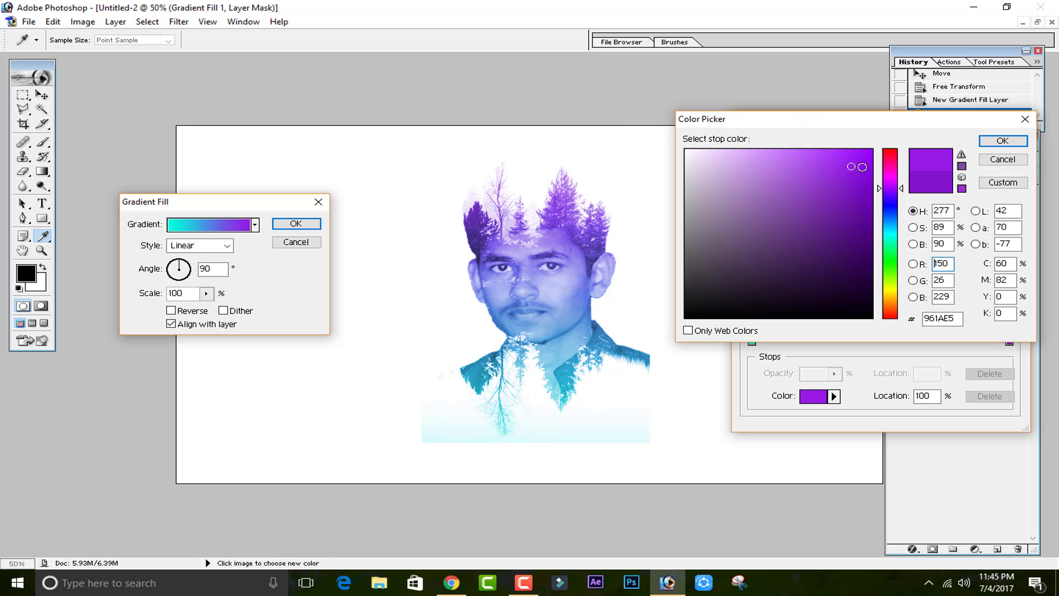
click(903, 179)
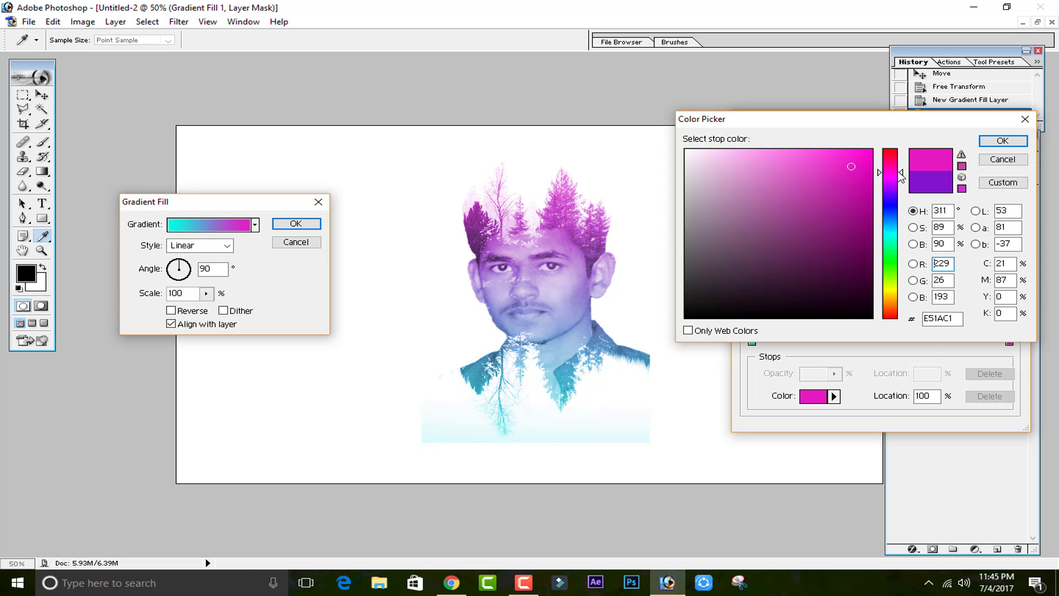
click(903, 161)
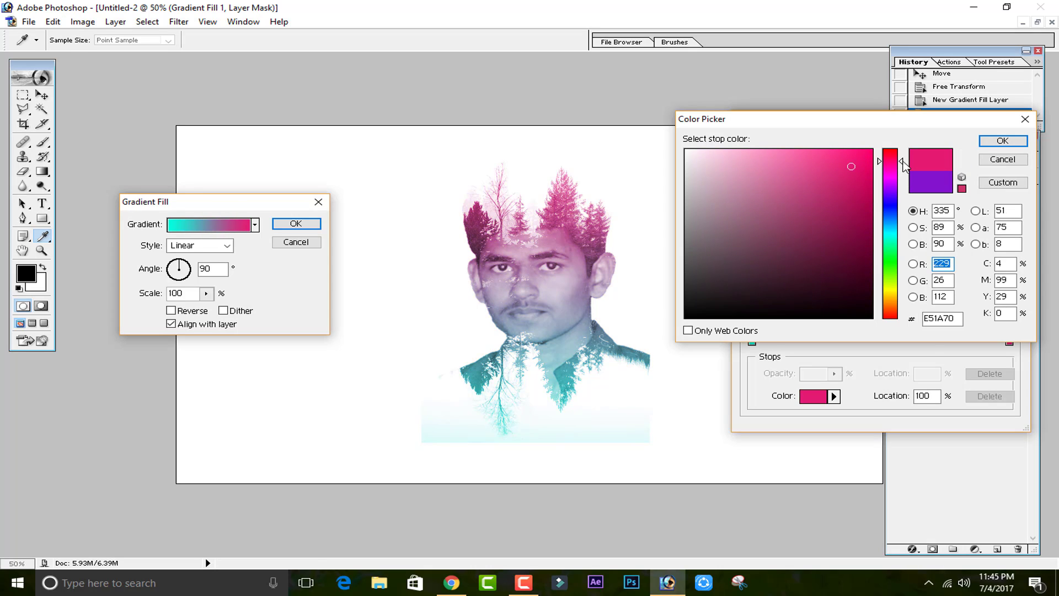
click(903, 178)
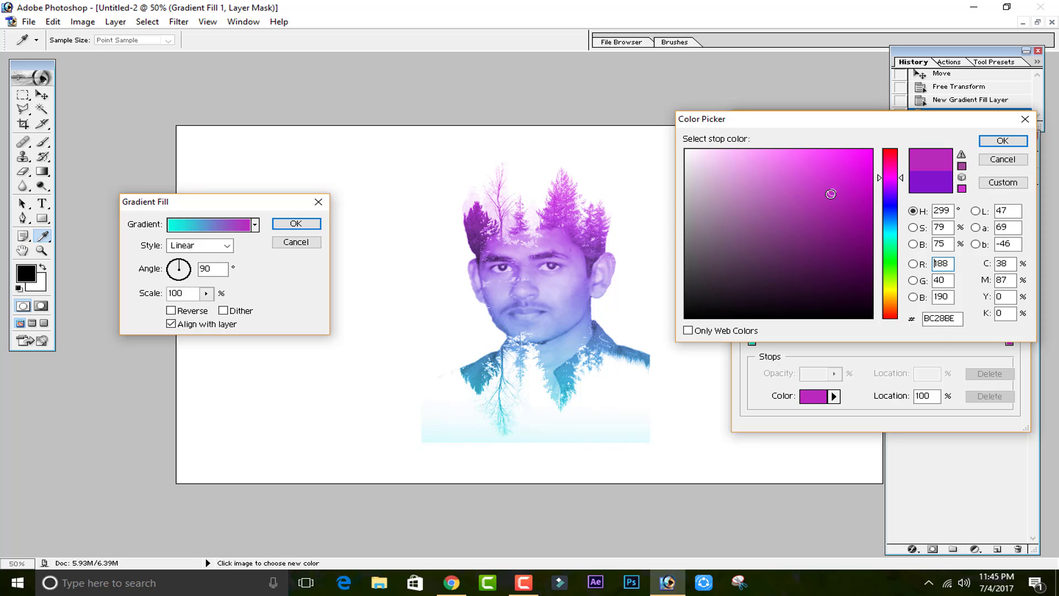
click(857, 206)
drag(856, 194, 850, 173)
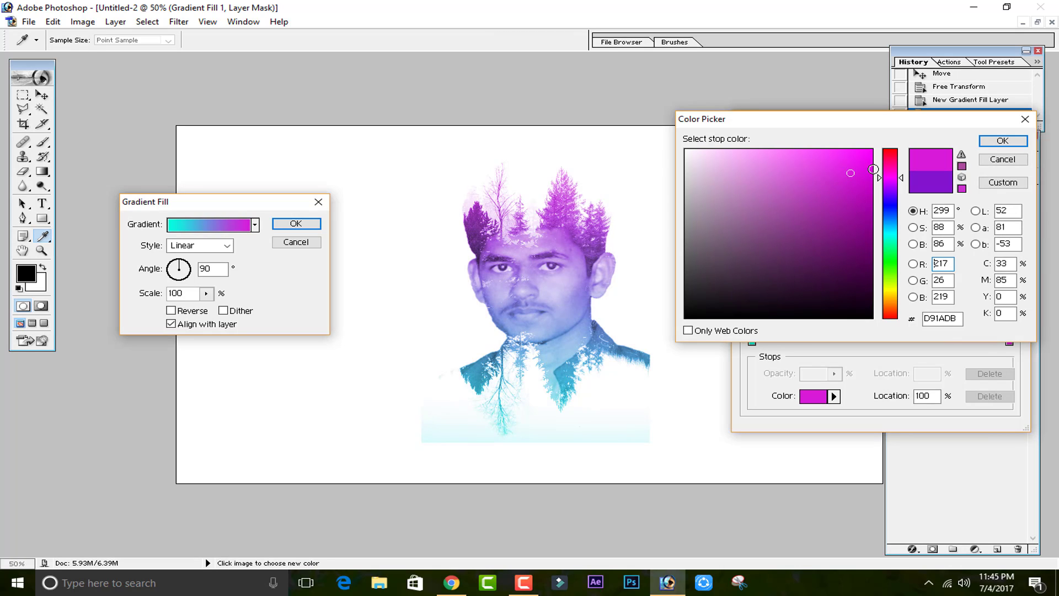
click(881, 179)
drag(882, 180, 879, 169)
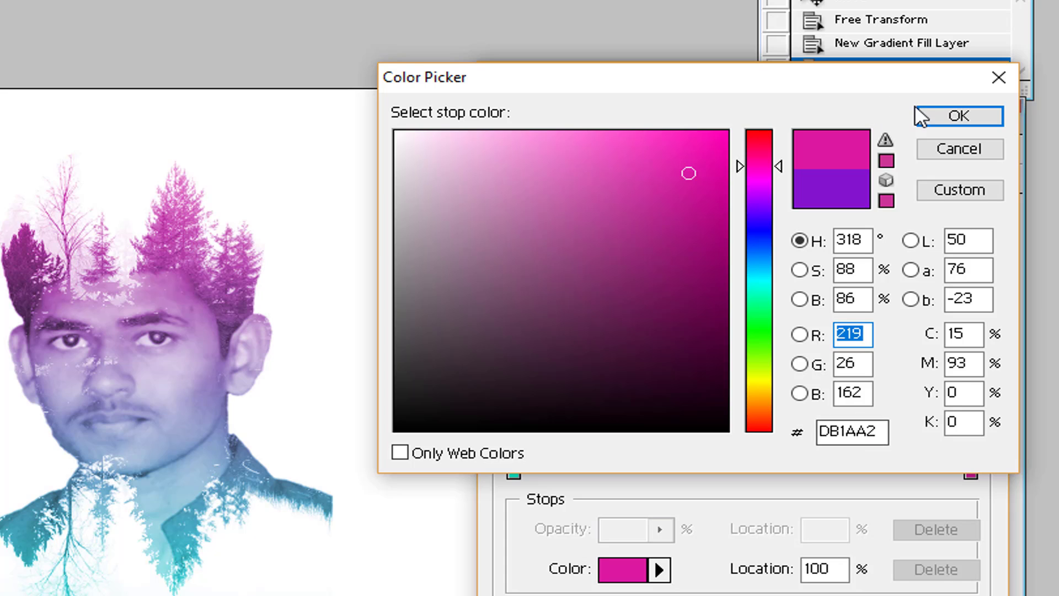
click(923, 116)
double_click(513, 471)
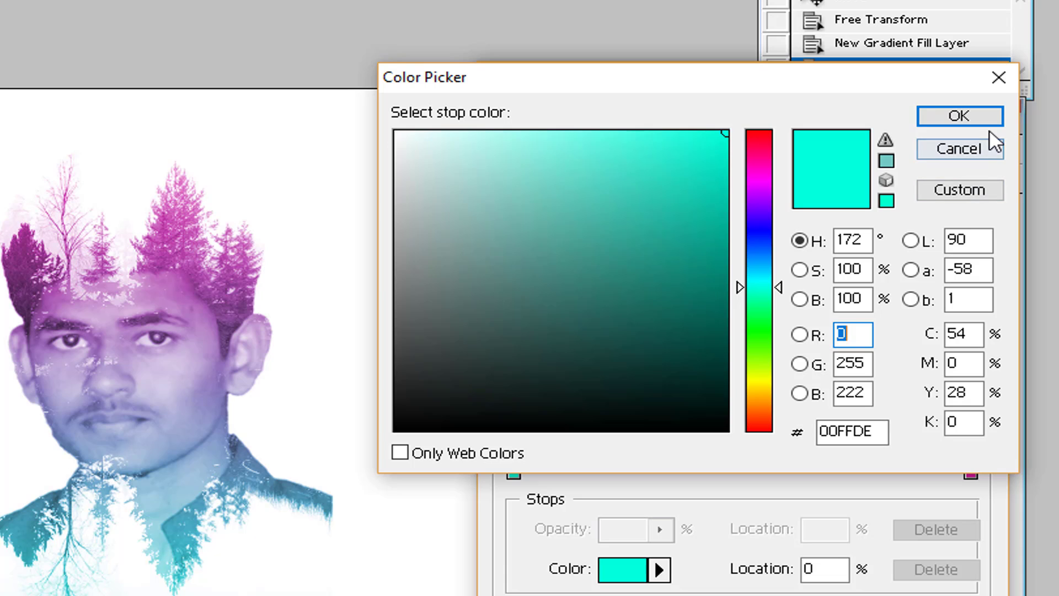
click(982, 115)
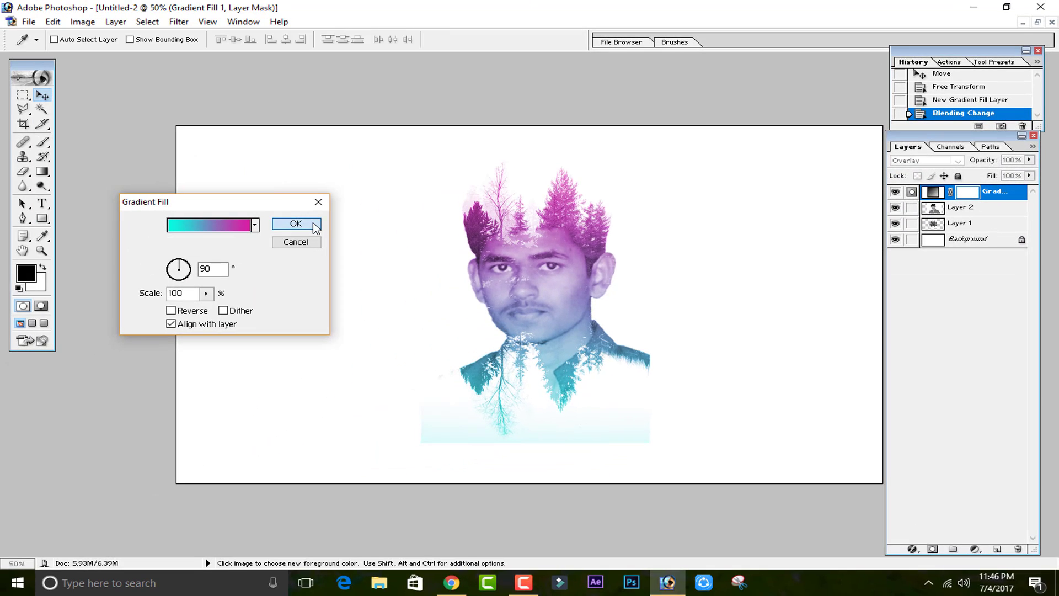
Apply the edited turquoise-to-magenta gradient to the fill layer.
click(307, 223)
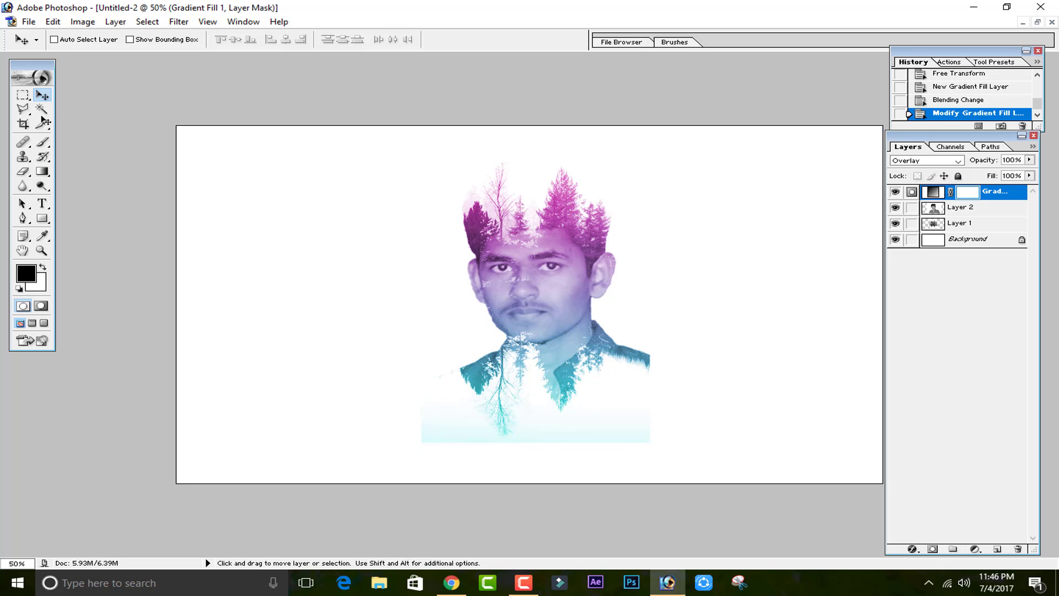
click(29, 21)
click(259, 88)
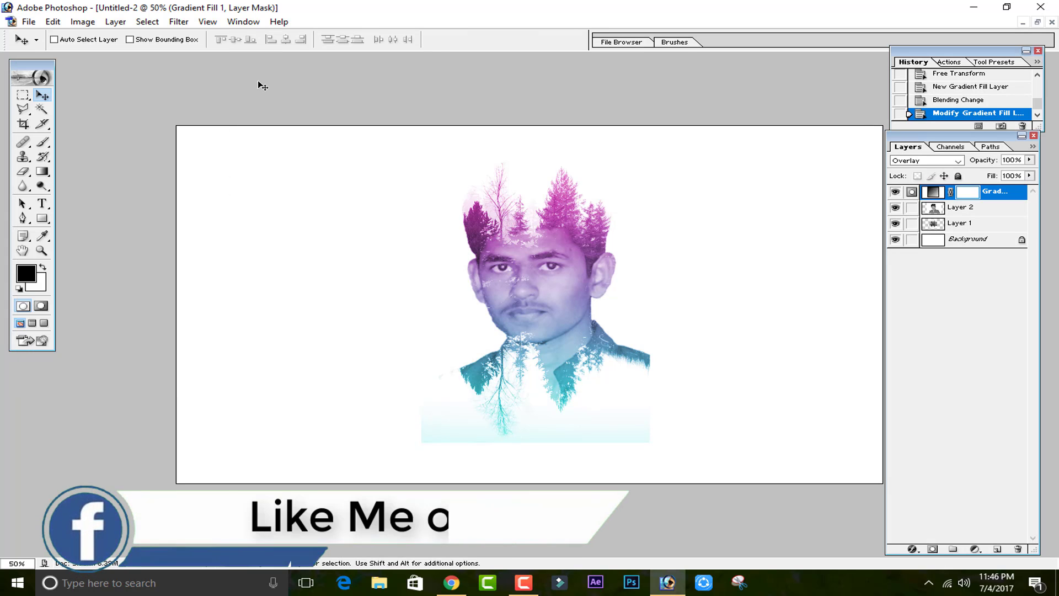
Save a JPEG copy of the artwork to the Desktop as Untitled-2 copy.jpg and open the saved image in Photos.
click(27, 23)
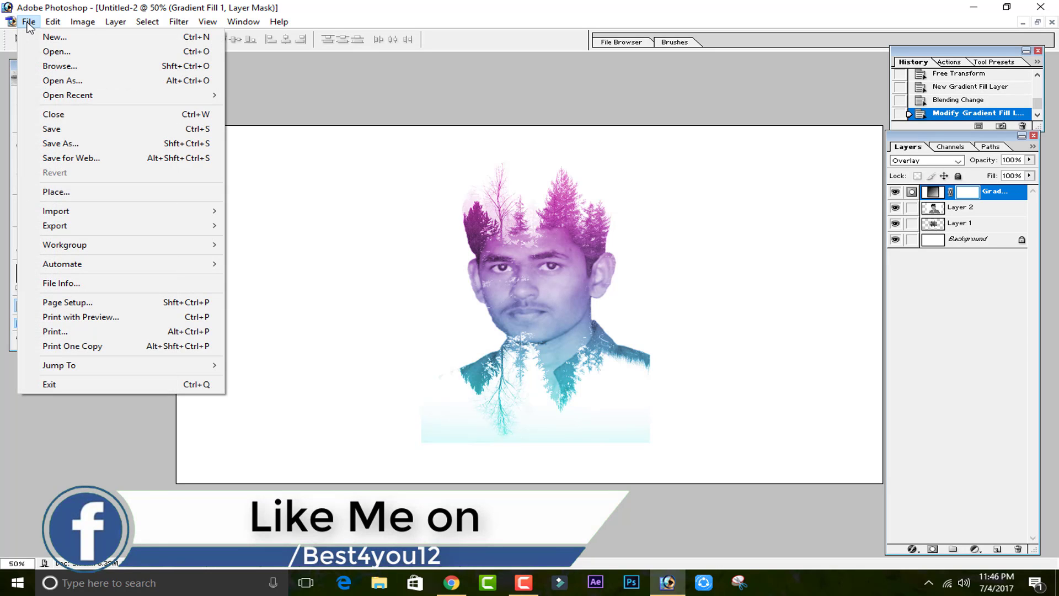
click(70, 142)
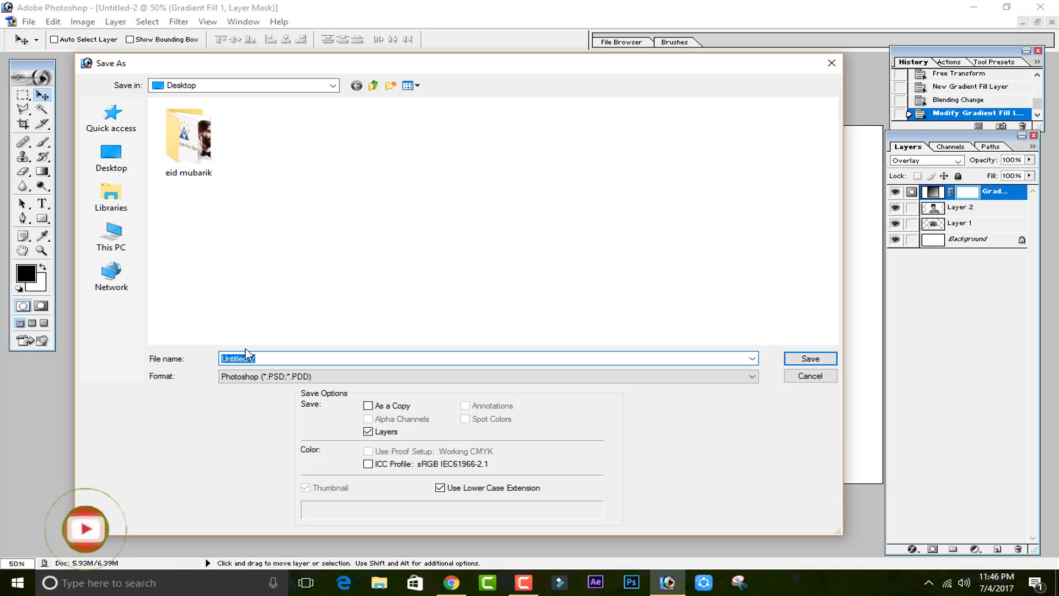
click(295, 376)
click(293, 441)
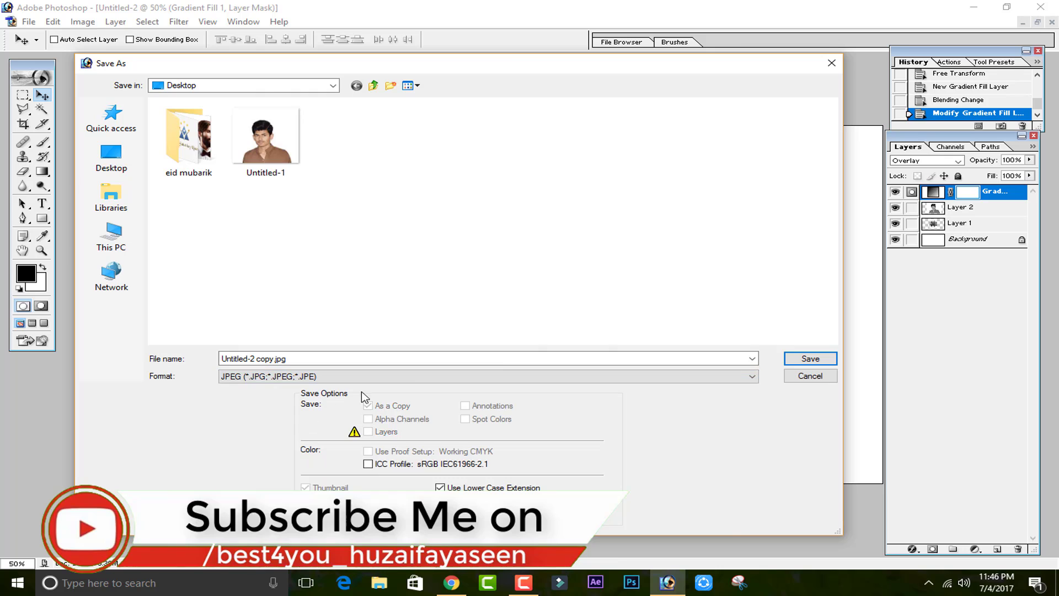
click(806, 357)
click(634, 202)
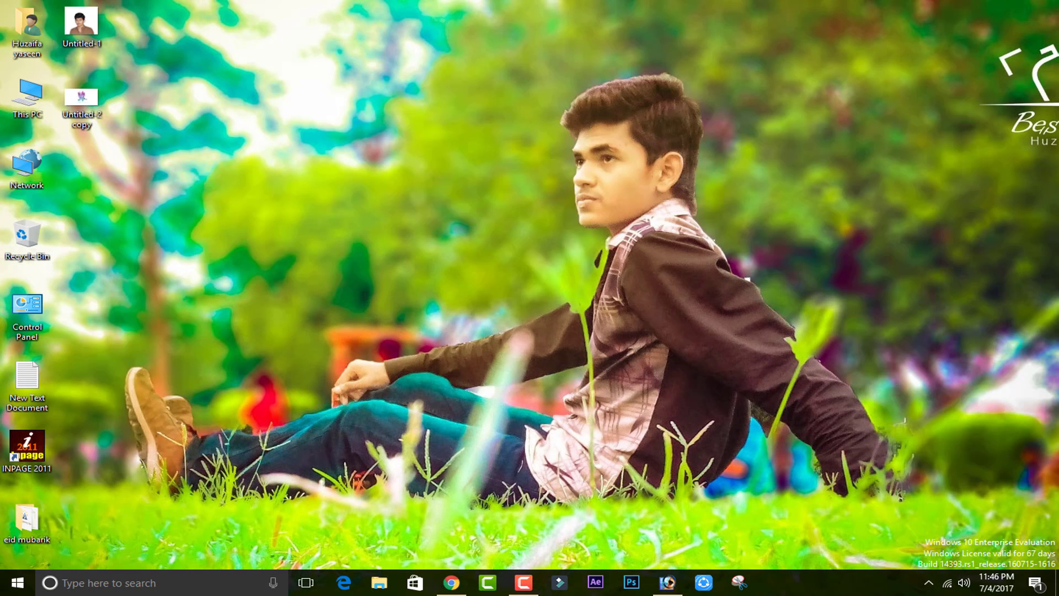
double_click(78, 124)
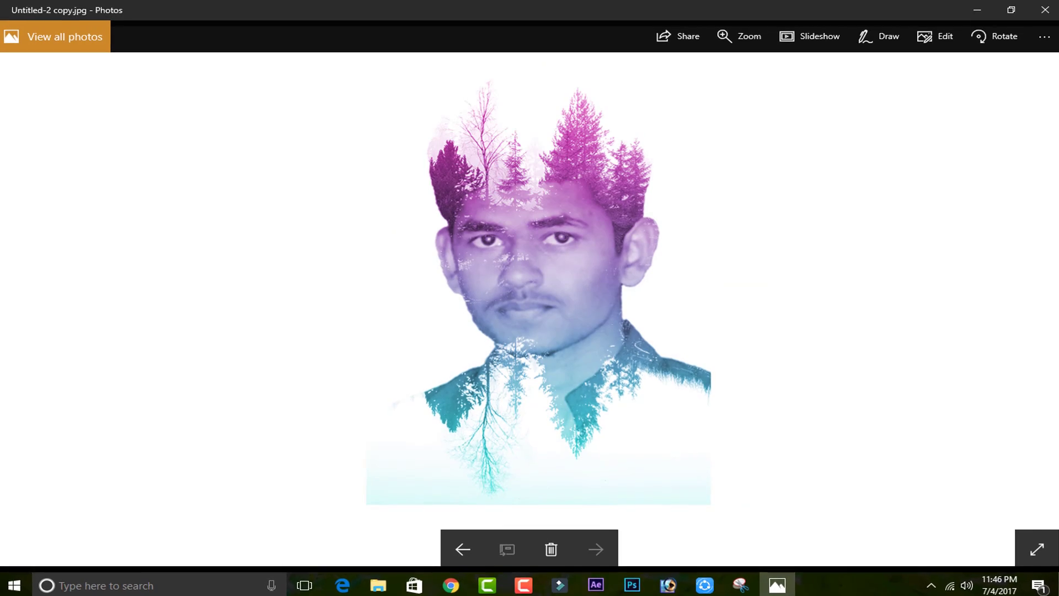